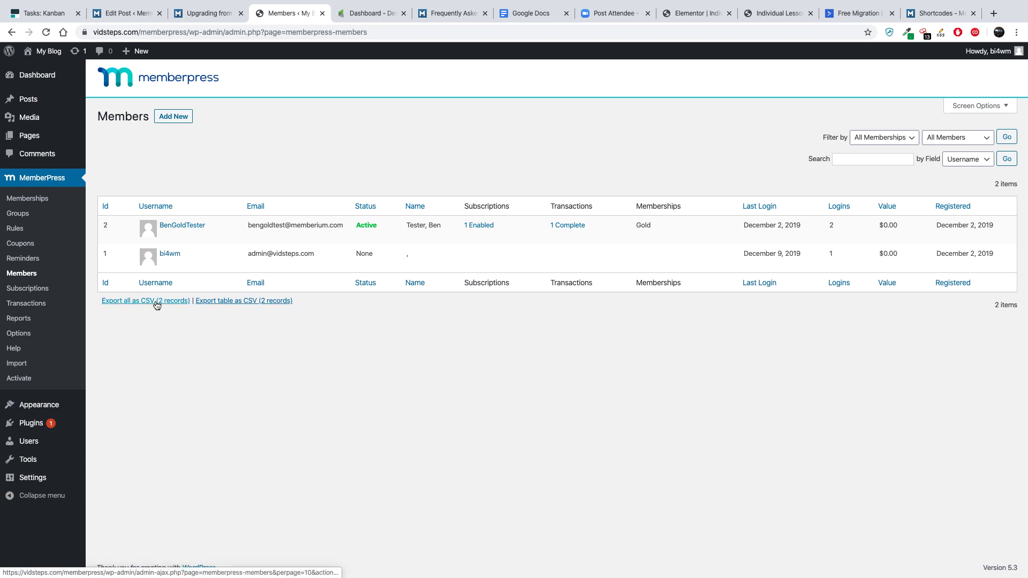
Export all member records as CSV and select the first member's memberships value in the exported spreadsheet
left_click(157, 305)
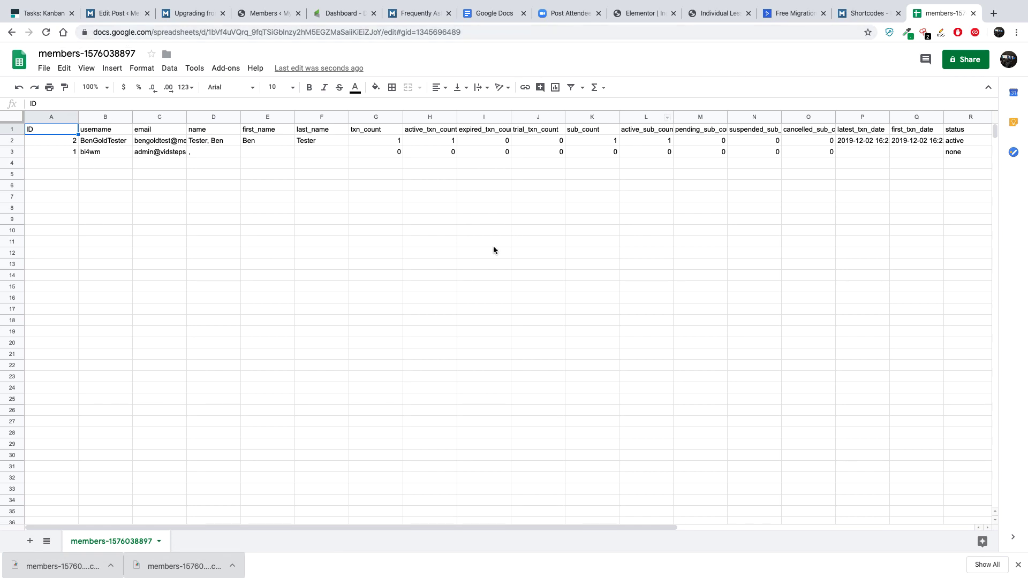
left_click_drag(400, 526, 553, 526)
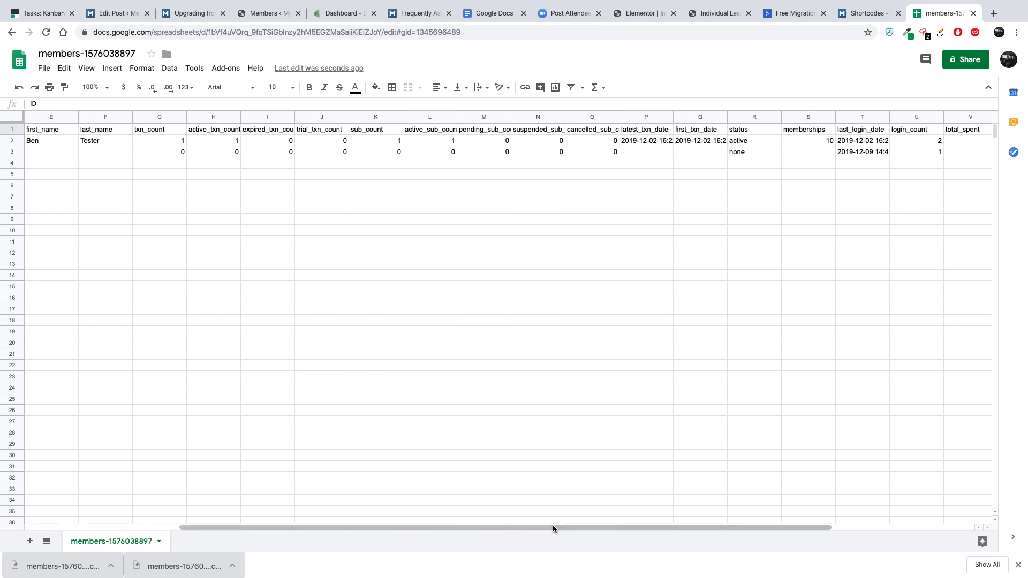
left_click(820, 143)
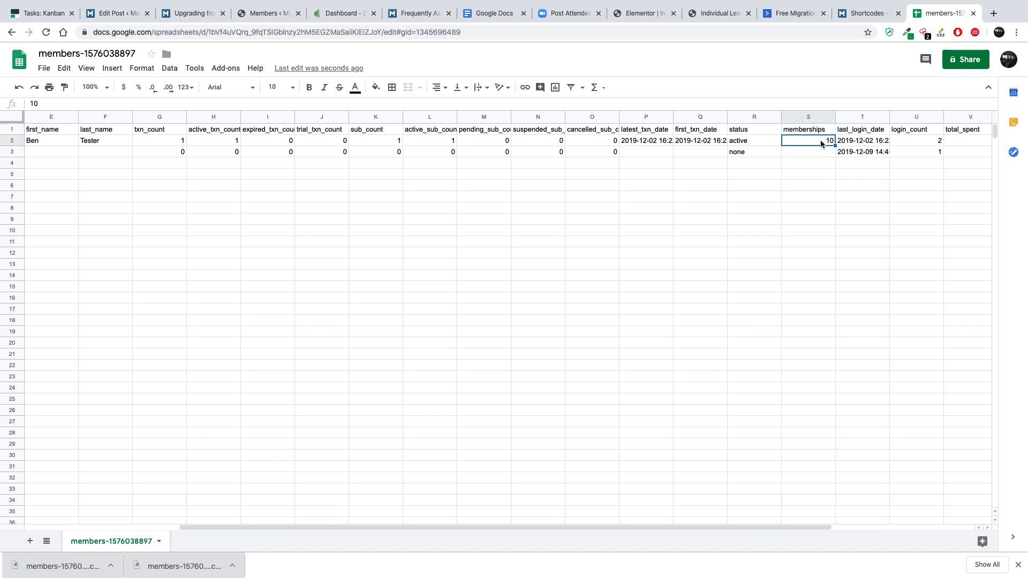
Compare the exported memberships value with the member's membership in the Members list and the ID in the Memberships list
left_click(261, 15)
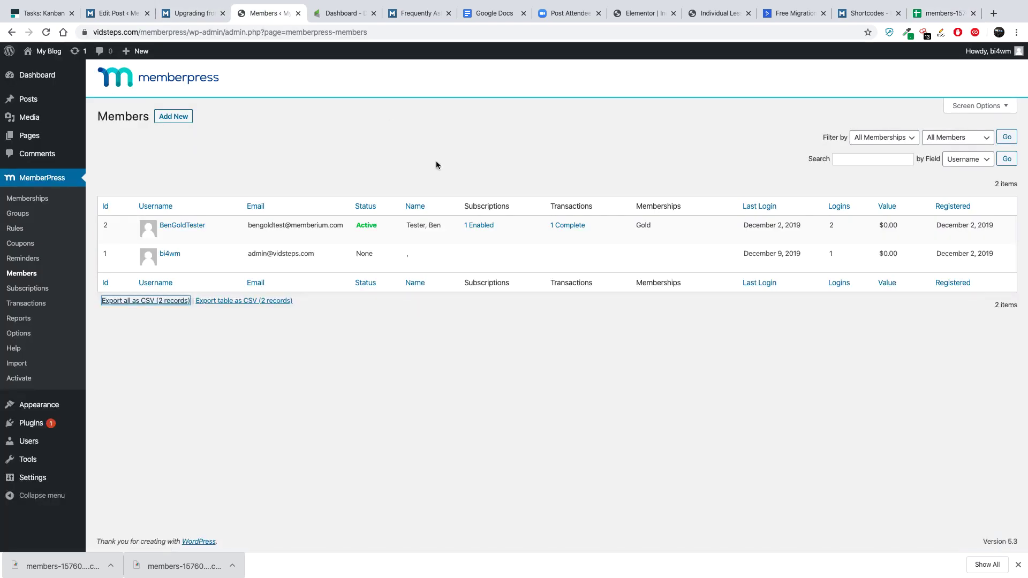
left_click_drag(636, 225, 658, 226)
left_click(657, 227)
left_click(927, 21)
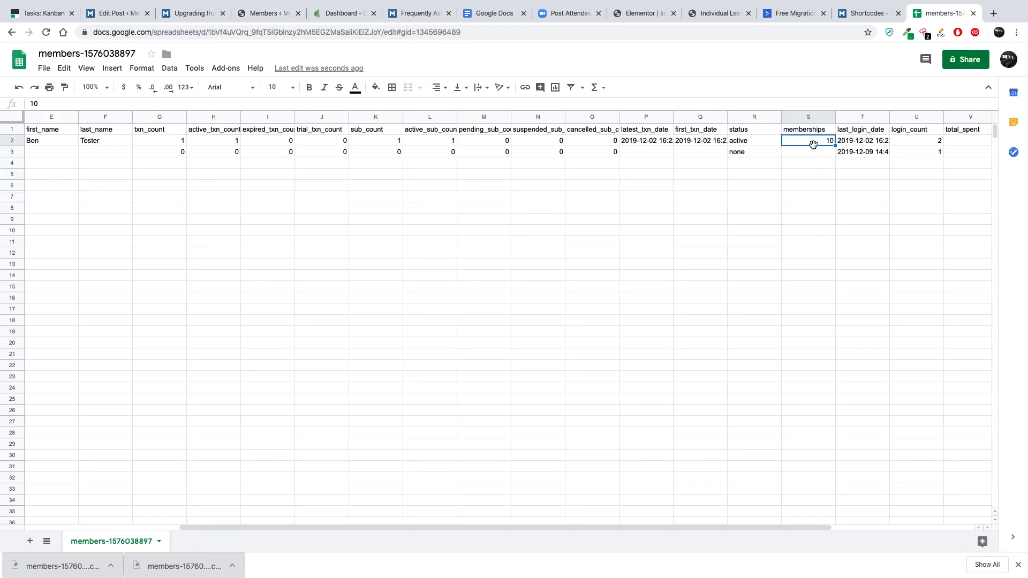
left_click(246, 15)
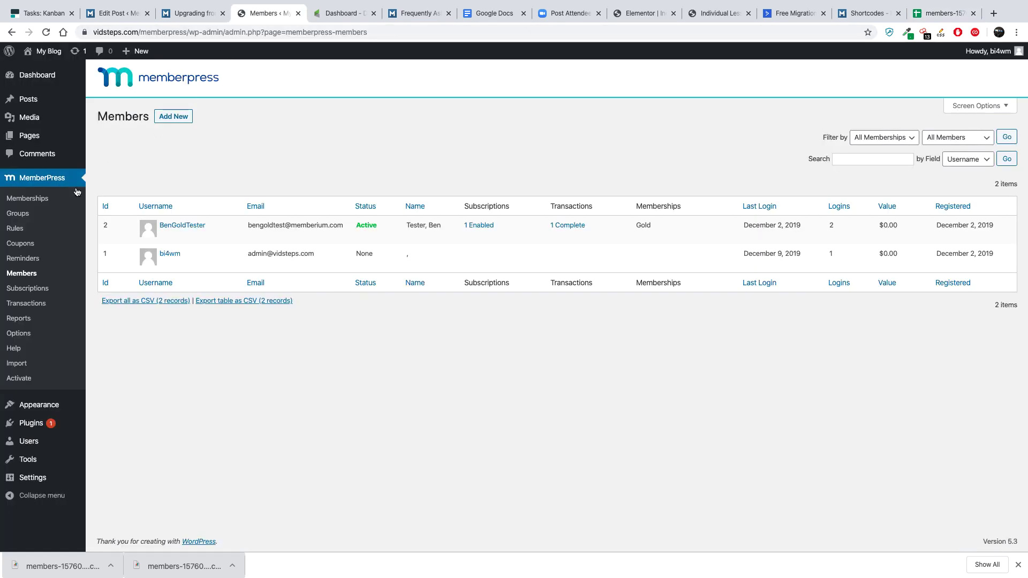
left_click(41, 198)
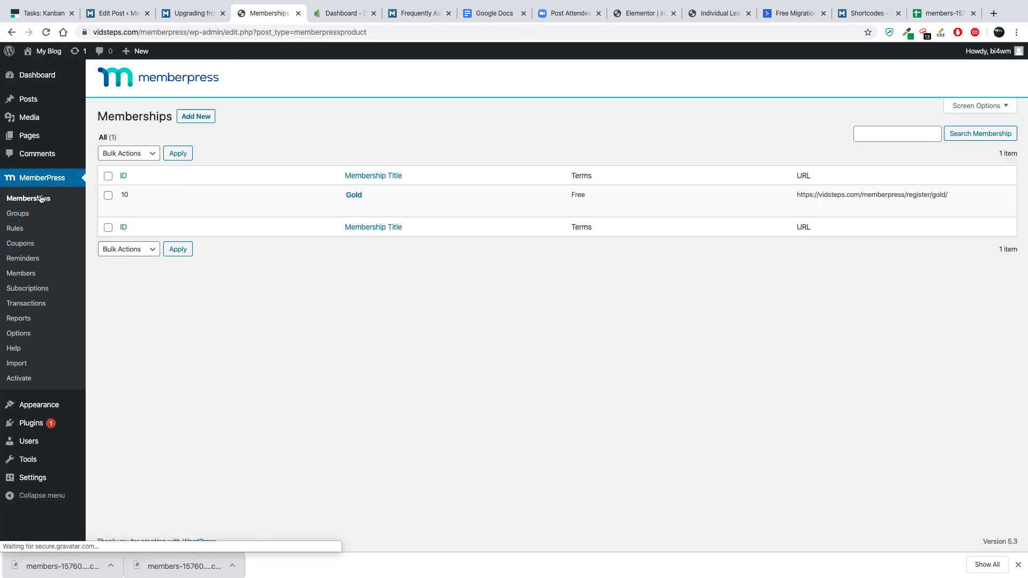
left_click(157, 197)
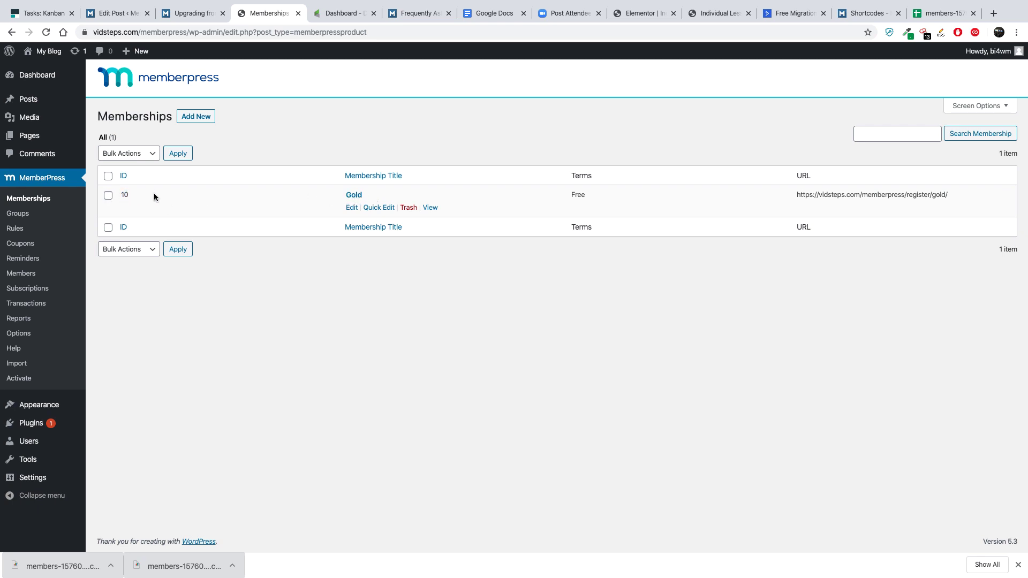
In the exported members spreadsheet, find 10 across all sheets and replace it with Gold Membership
left_click(937, 14)
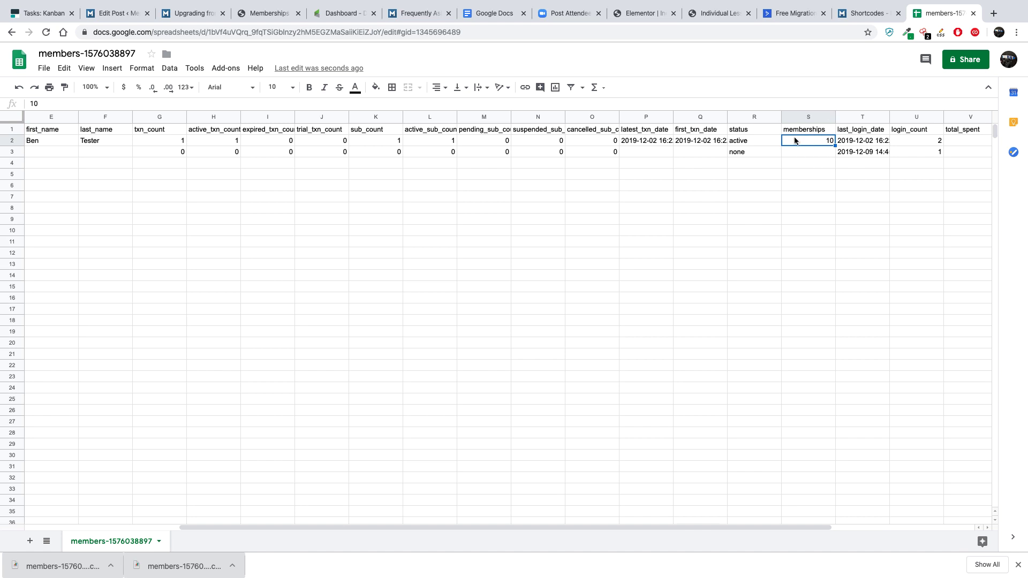
left_click(63, 69)
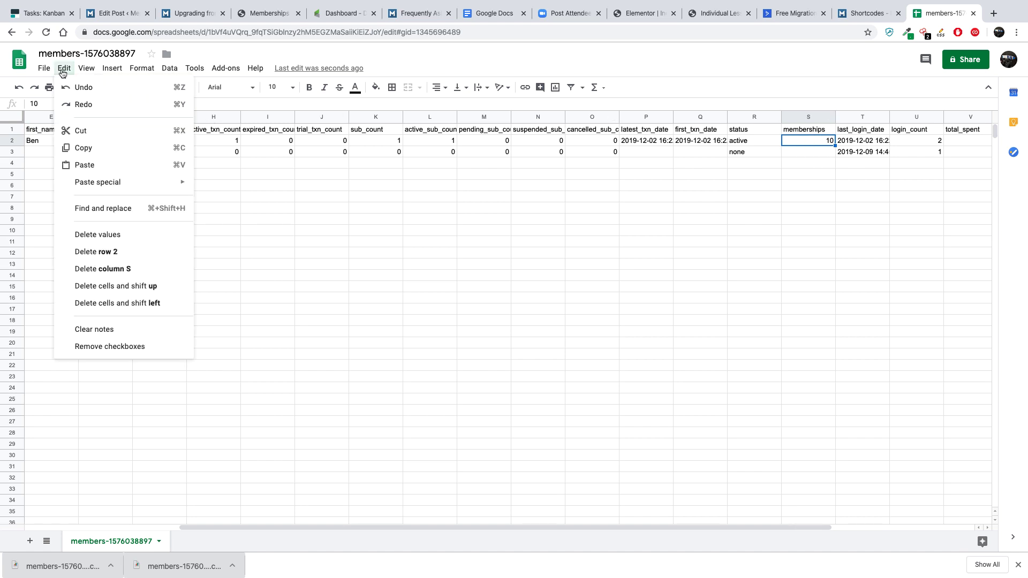
left_click(100, 208)
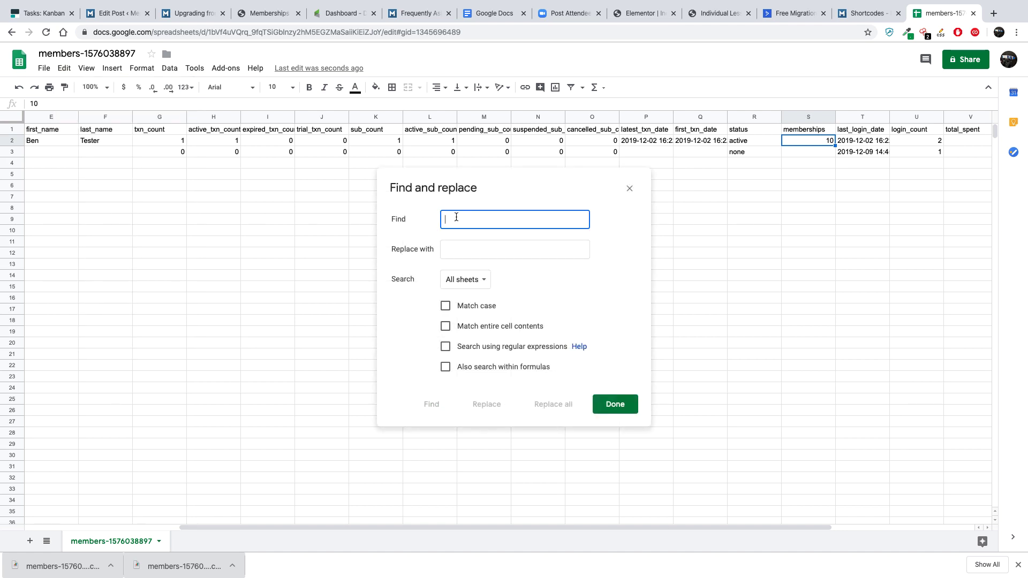
type("10")
key("Tab")
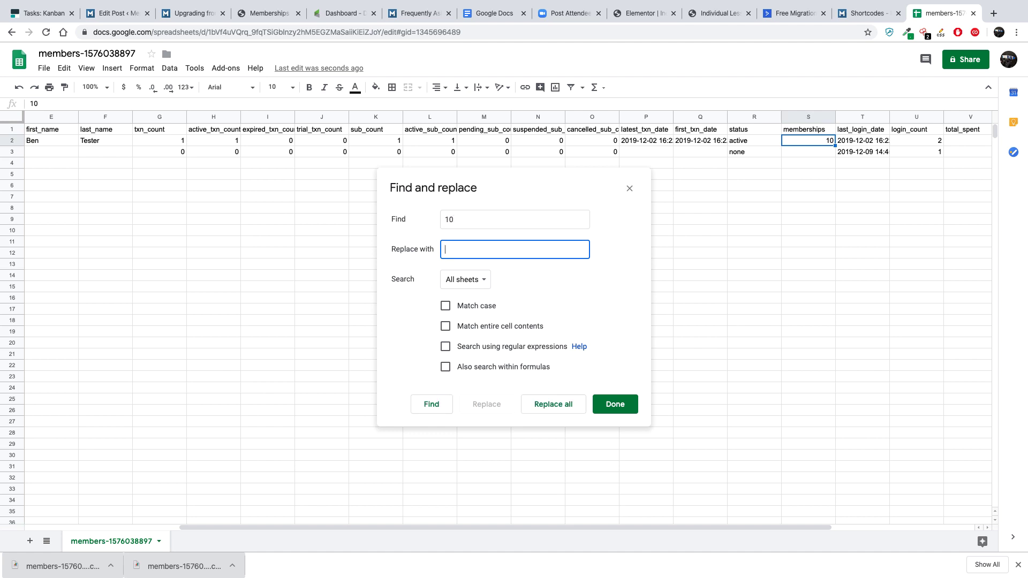
type("Gold Membership")
left_click(476, 284)
left_click(477, 280)
left_click(431, 405)
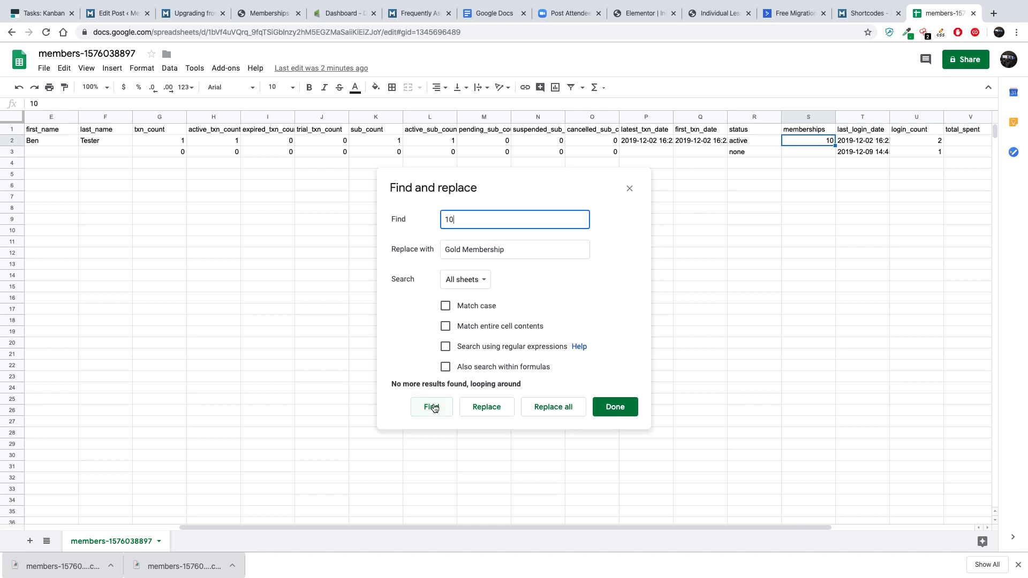
left_click(500, 409)
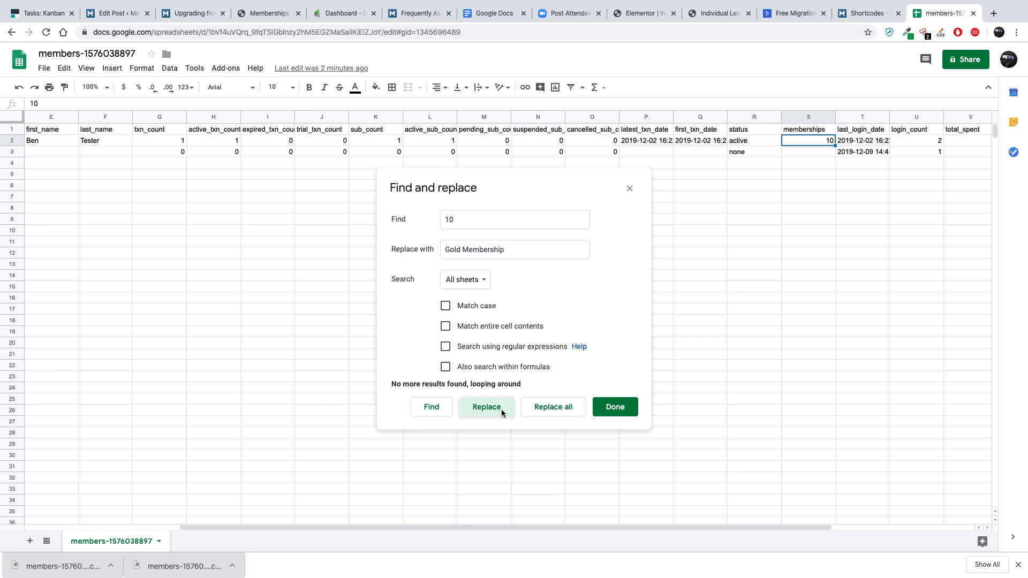
left_click(437, 418)
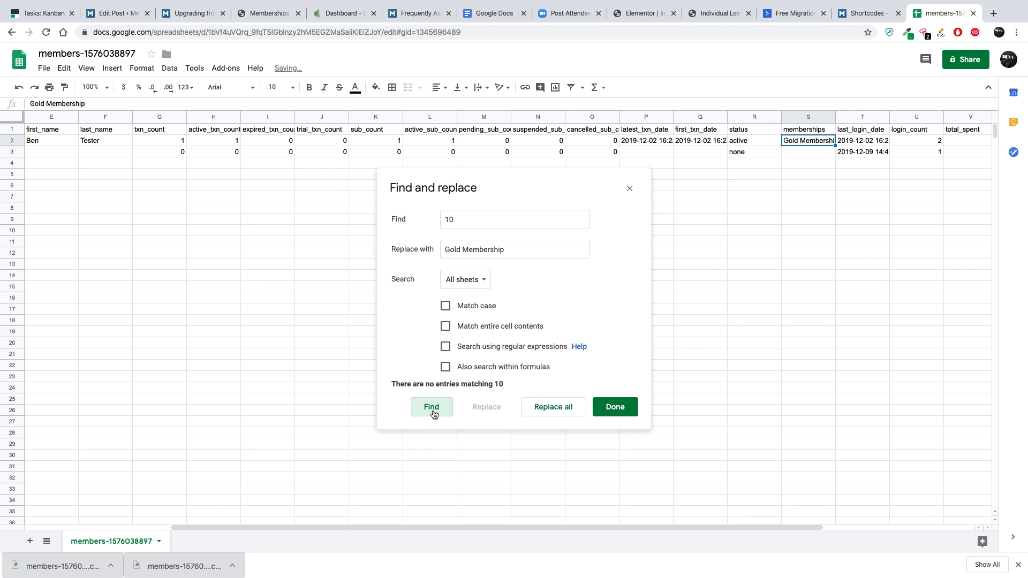
left_click(629, 188)
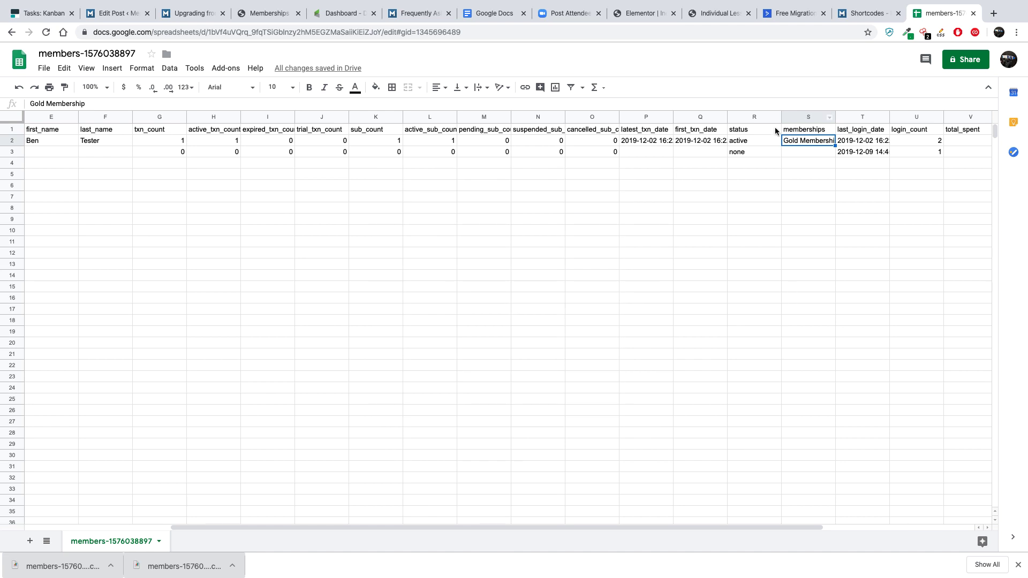
left_click(798, 117)
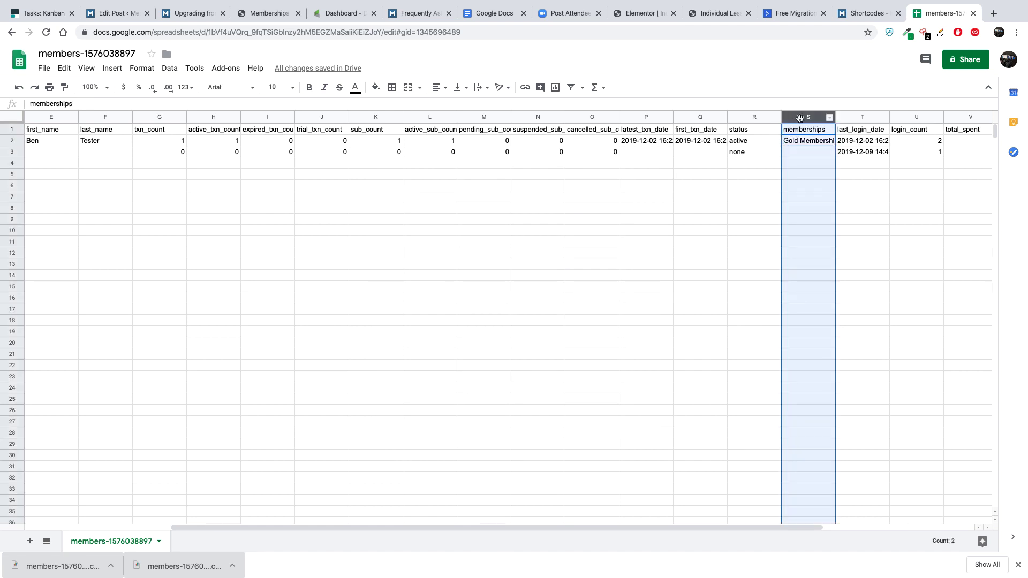
left_click(65, 69)
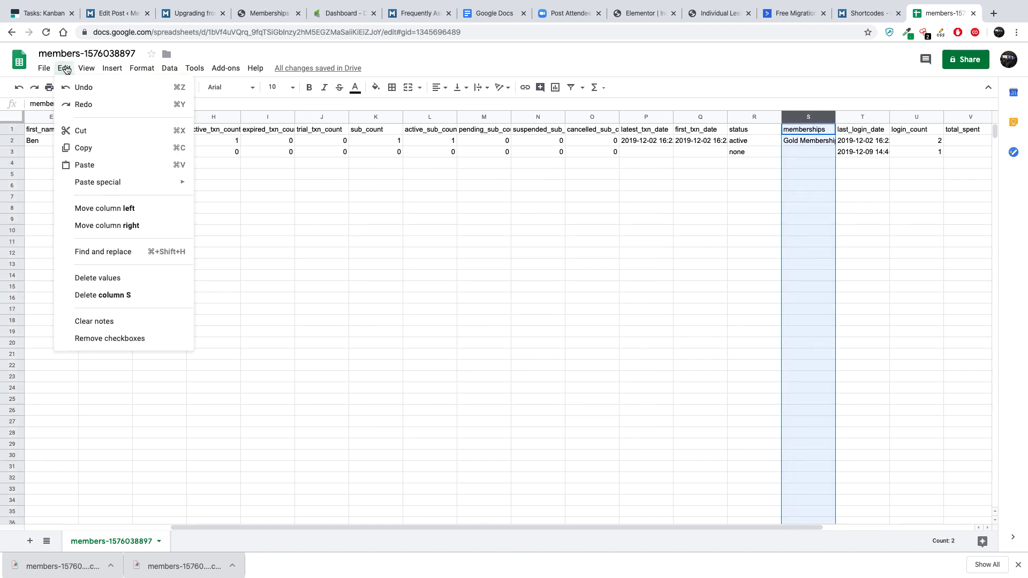
left_click(102, 252)
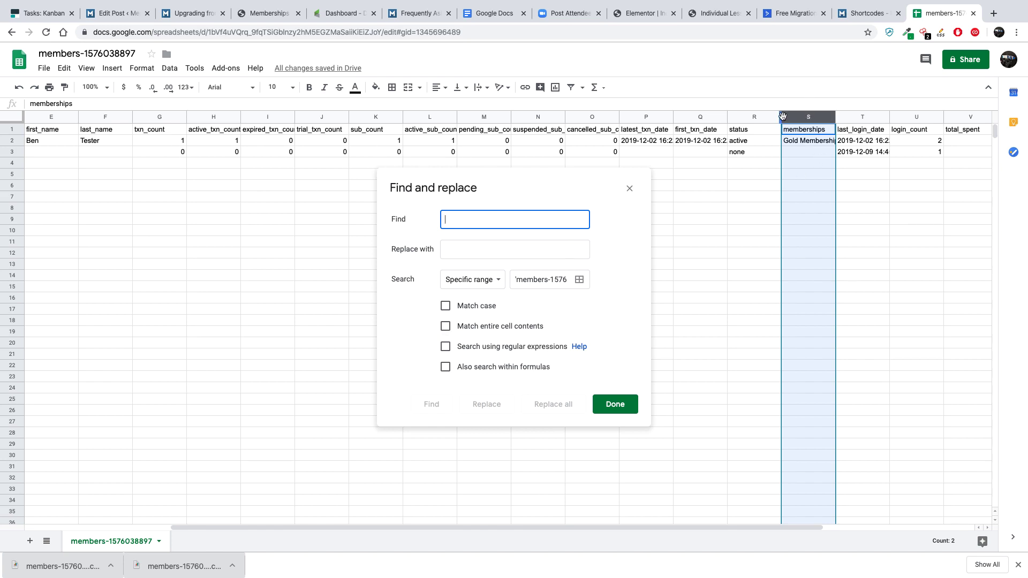
left_click(629, 188)
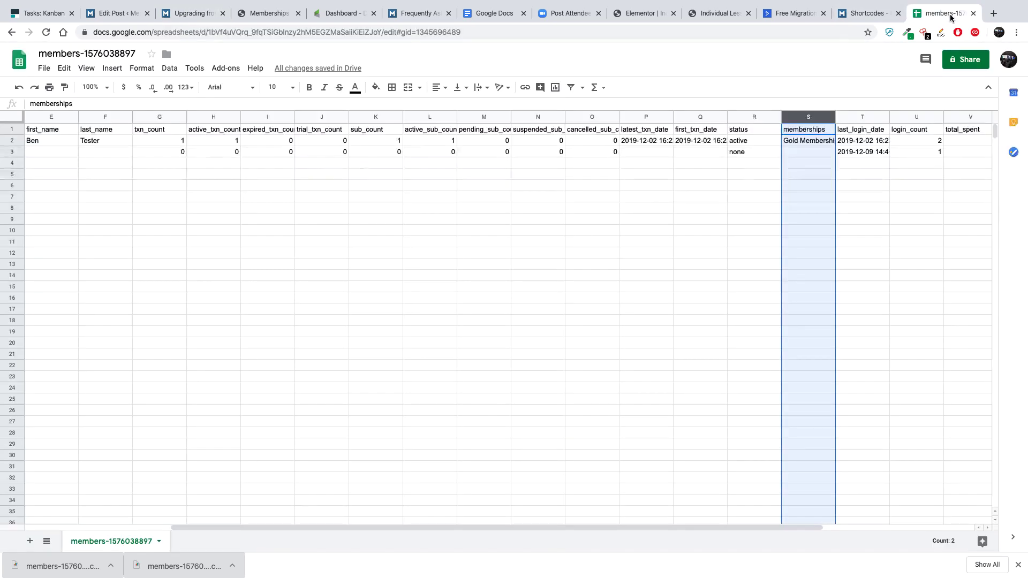
Download the current sheet of the members spreadsheet as comma-separated values (.csv)
left_click(643, 197)
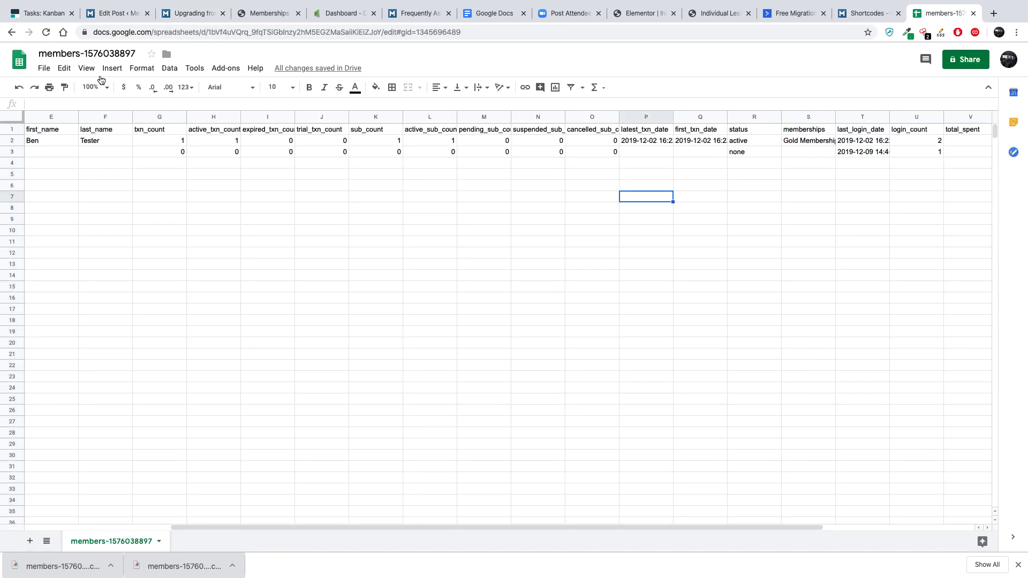
left_click(45, 70)
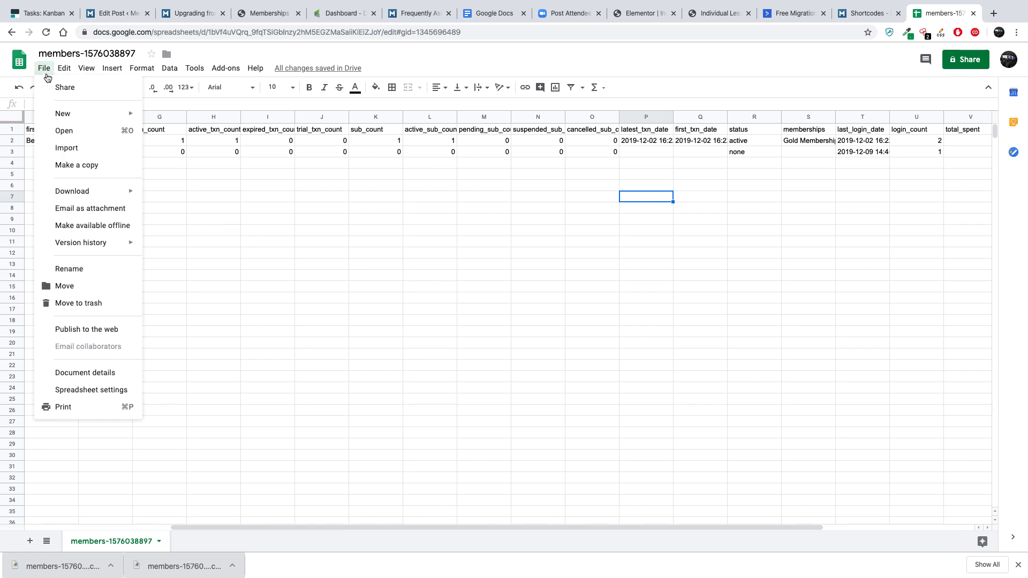
mouse_move(85, 198)
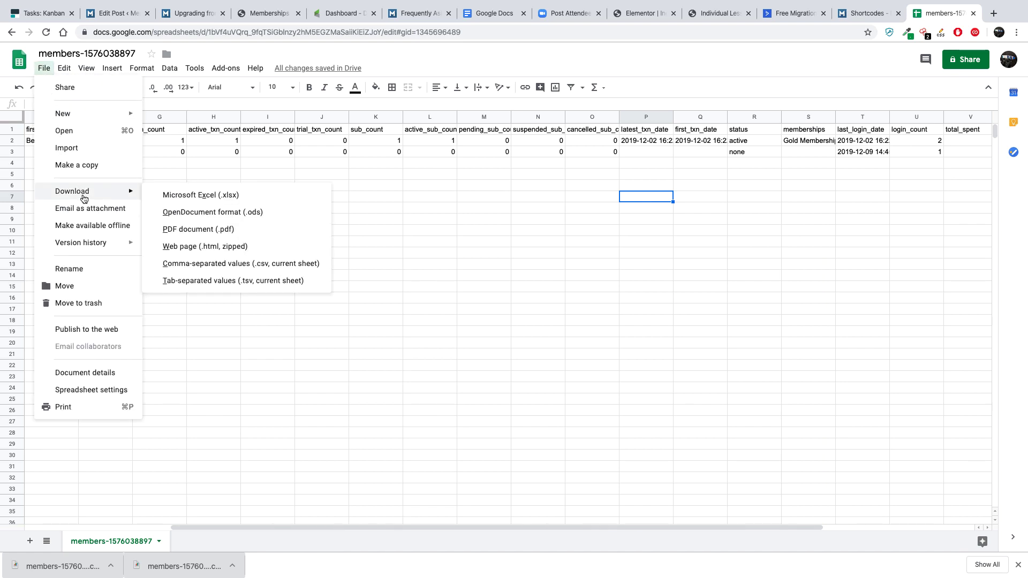
left_click(214, 264)
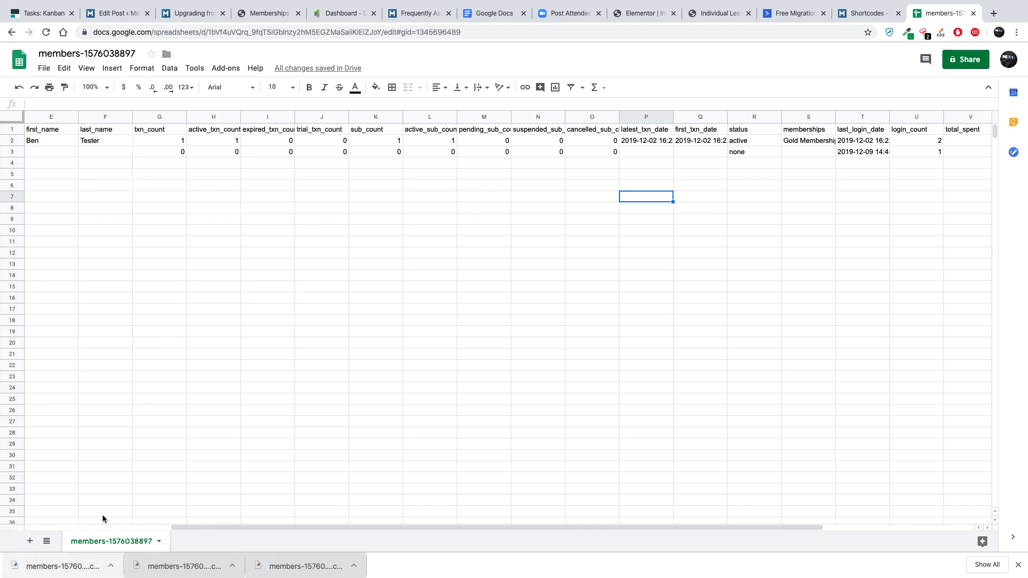
Switch to Infusionsoft, start a Contacts data import, and upload the members CSV file to continue to field matching
left_click(330, 16)
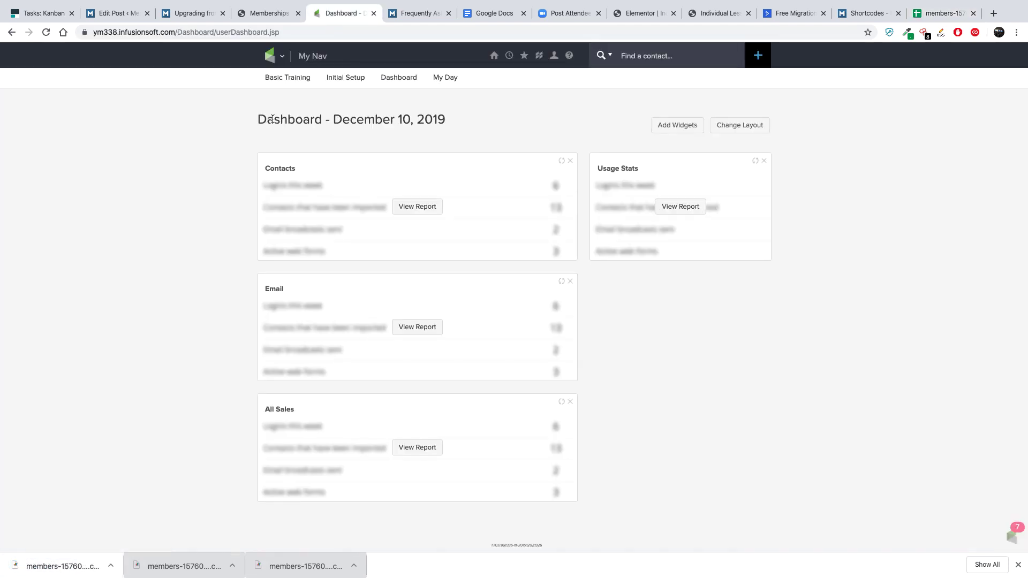
left_click(280, 59)
left_click(280, 58)
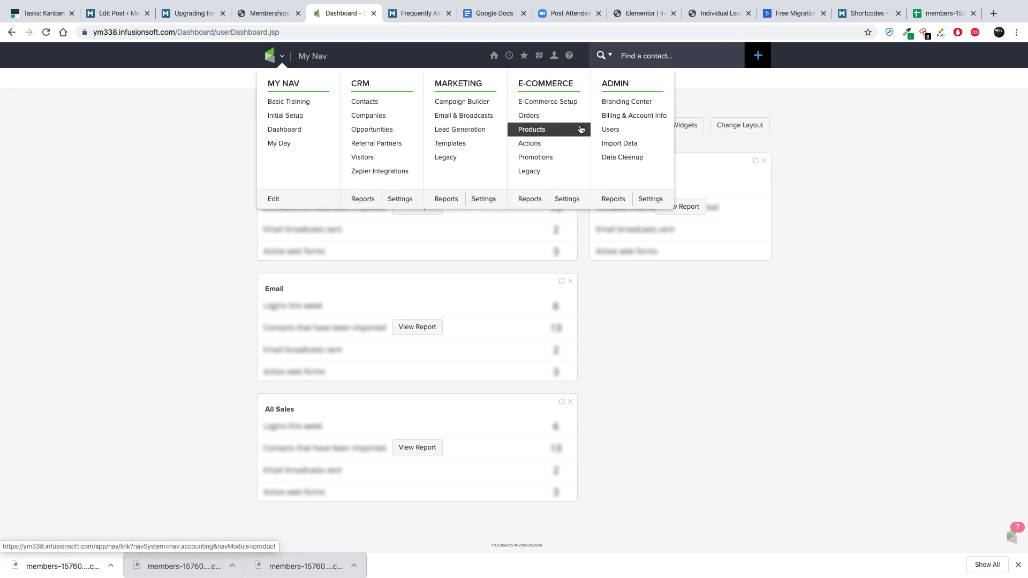
left_click(621, 149)
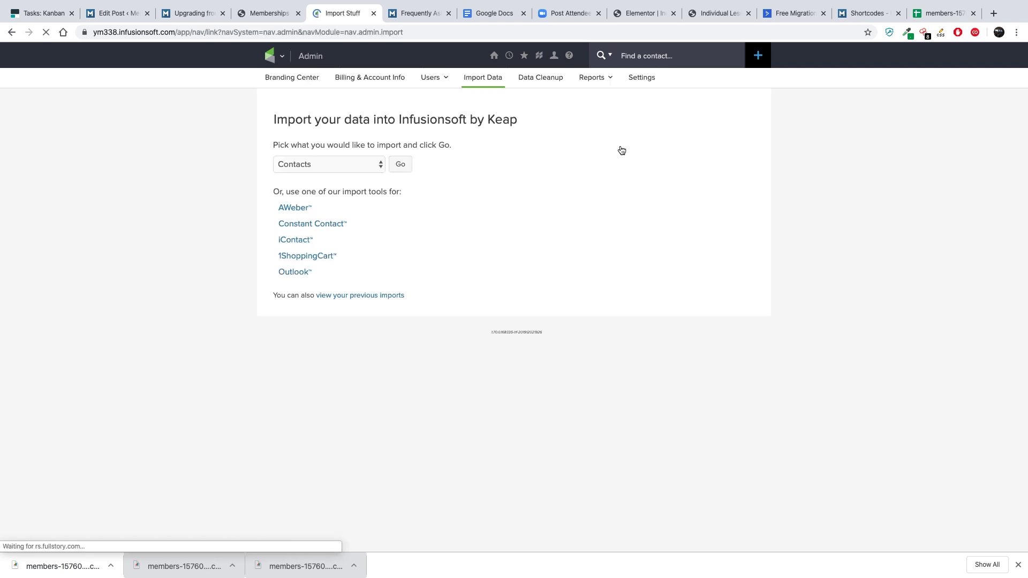
left_click(324, 163)
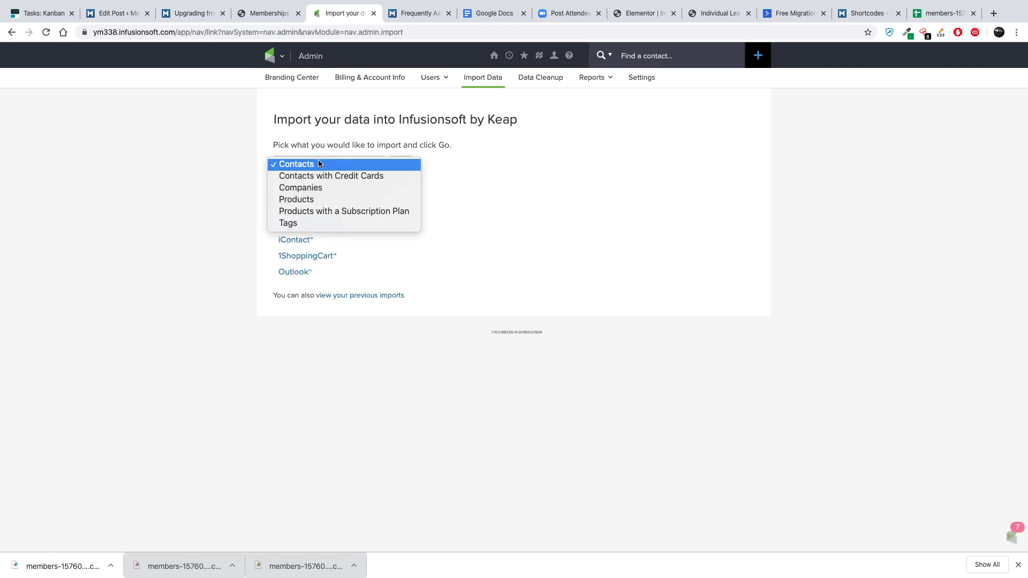
left_click(323, 164)
left_click(405, 168)
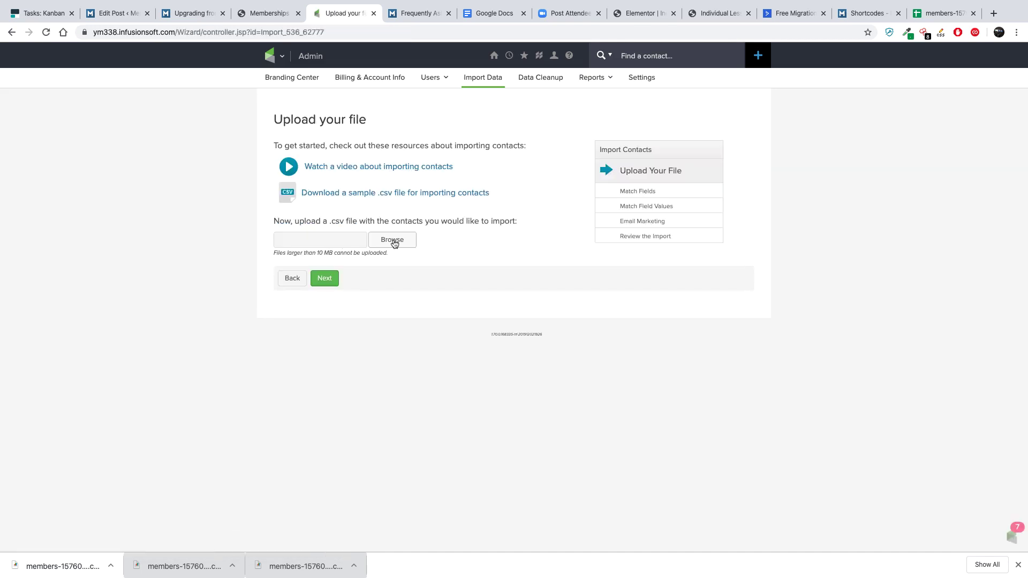
left_click(394, 244)
left_click(329, 282)
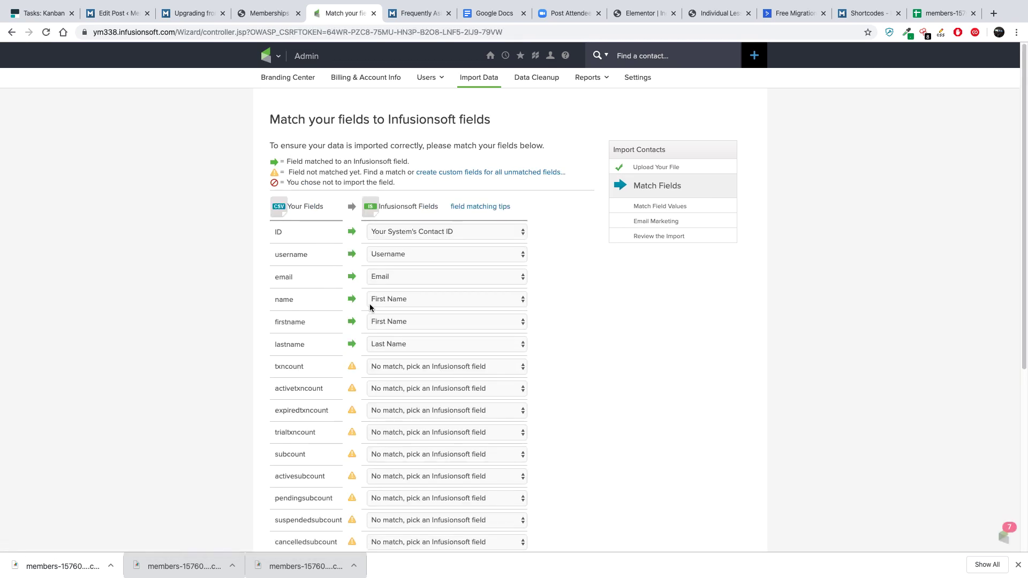
Review the matches between the CSV and Infusionsoft name fields and set the name field to "No match, pick an Infusionsoft field"
left_click_drag(291, 210, 319, 209)
left_click(350, 214)
left_click_drag(391, 210, 429, 210)
left_click(426, 210)
left_click_drag(277, 299, 300, 303)
left_click(299, 303)
left_click(395, 299)
left_click(397, 211)
left_click_drag(275, 321, 305, 321)
left_click(314, 325)
left_click(333, 344)
left_click(297, 321)
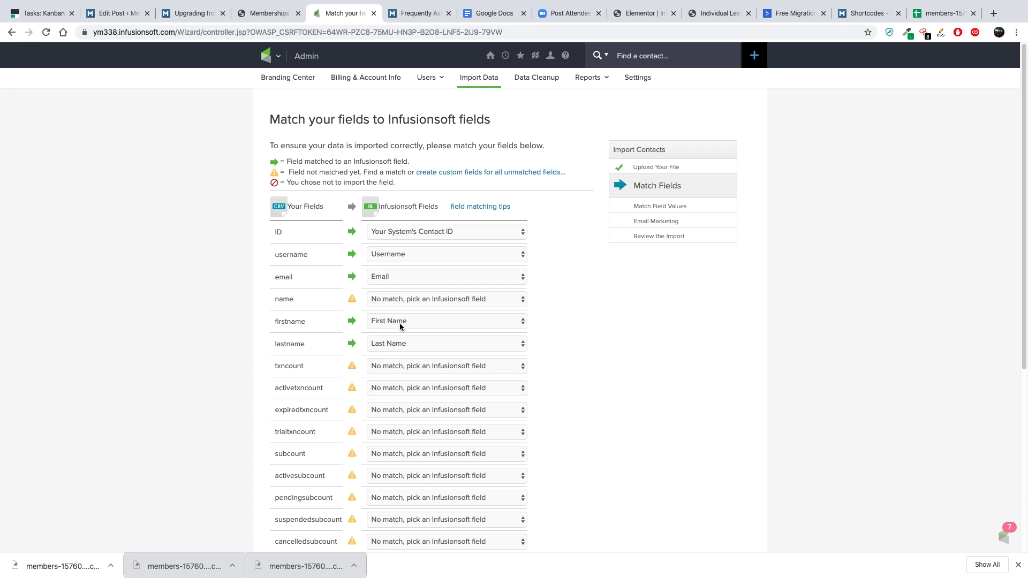
Keep the memberships field matched to "Create tags from your field values"
scroll(375, 326, "down", 3)
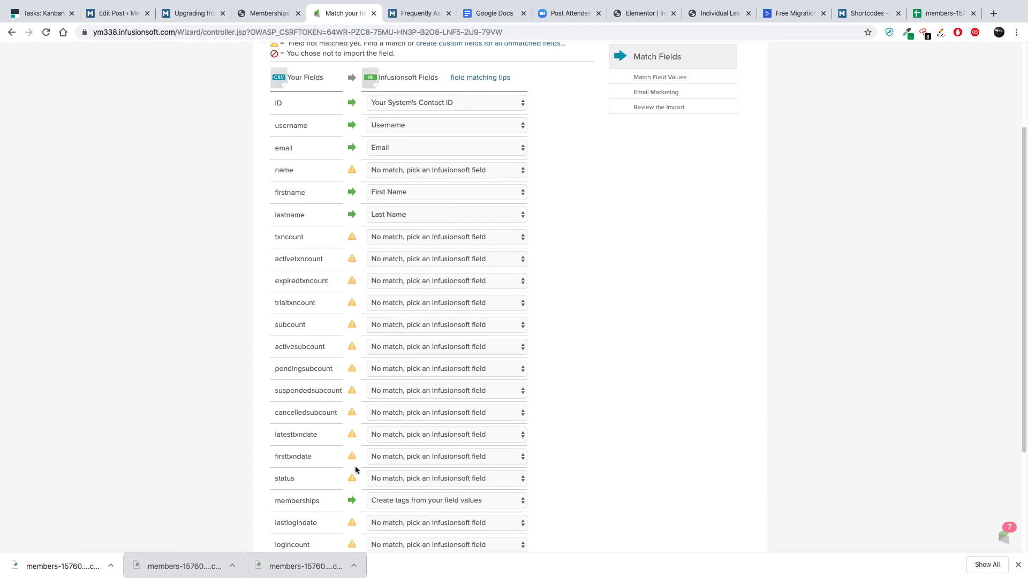
scroll(364, 386, "down", 3)
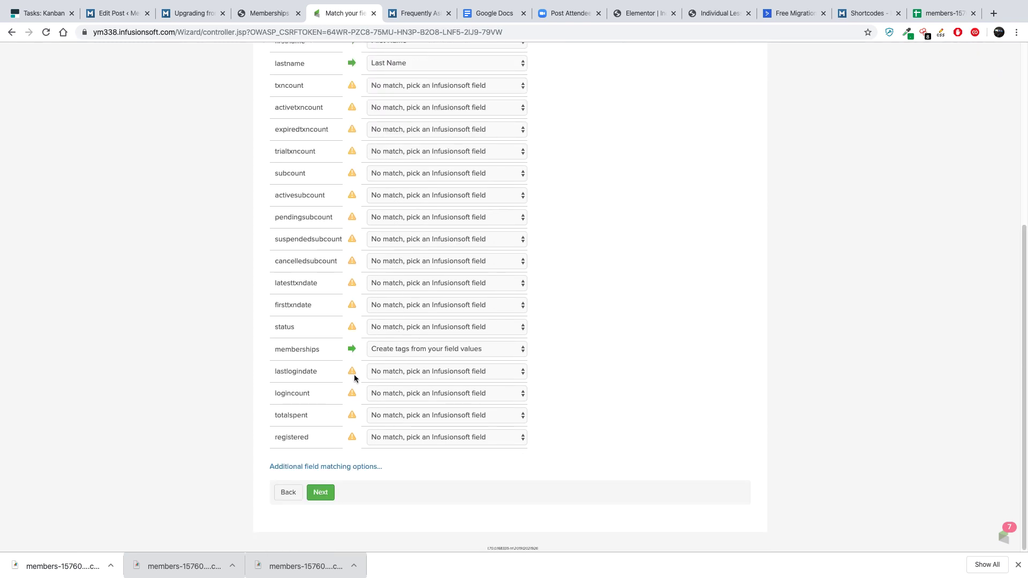
left_click_drag(275, 349, 323, 356)
left_click(323, 356)
left_click(401, 353)
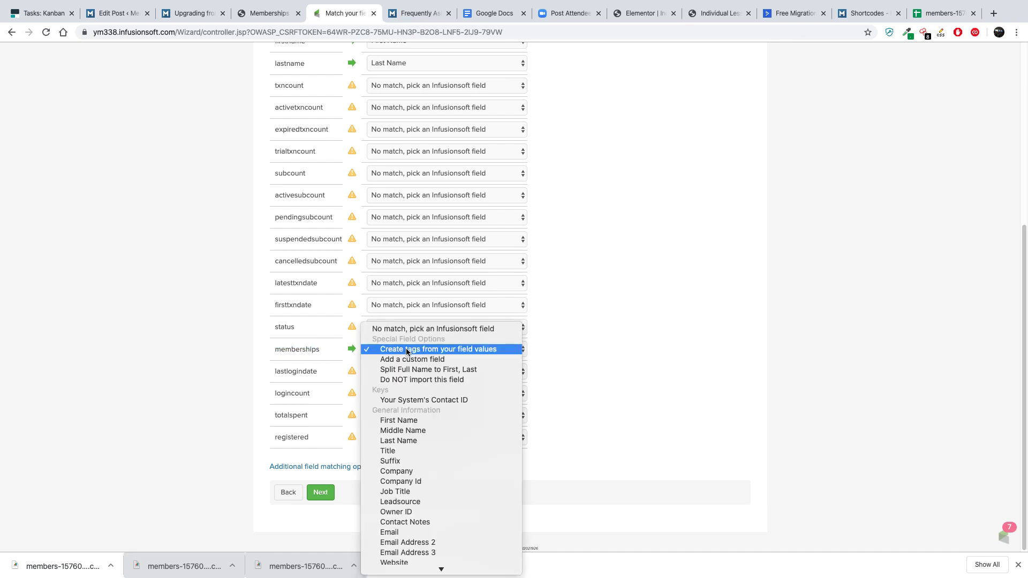
left_click(393, 353)
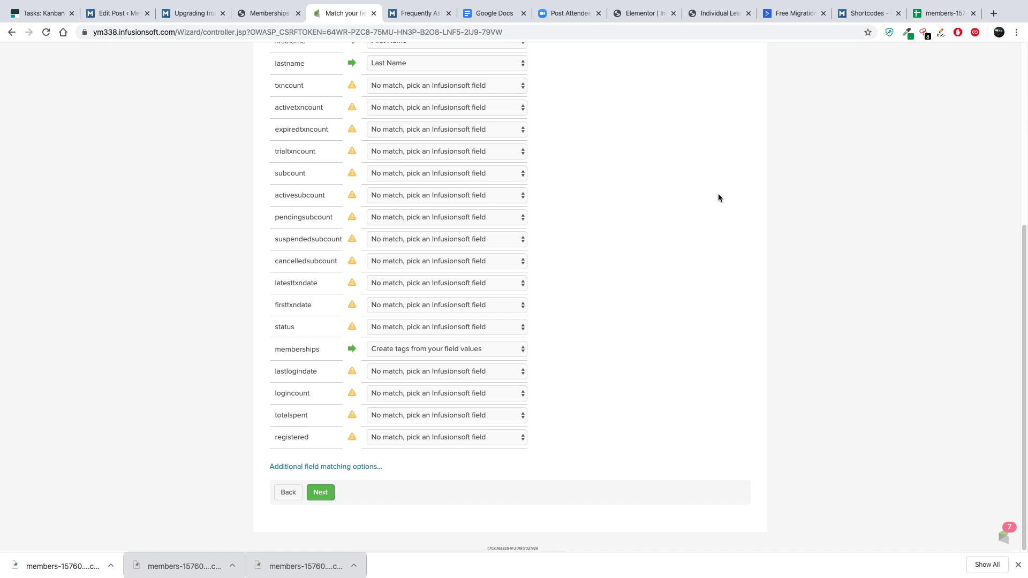
Show the additional field matching options and choose Password as the Infusionsoft field that gets a default value
left_click_drag(274, 350, 341, 348)
left_click(341, 348)
left_click(306, 467)
scroll(308, 466, "down", 3)
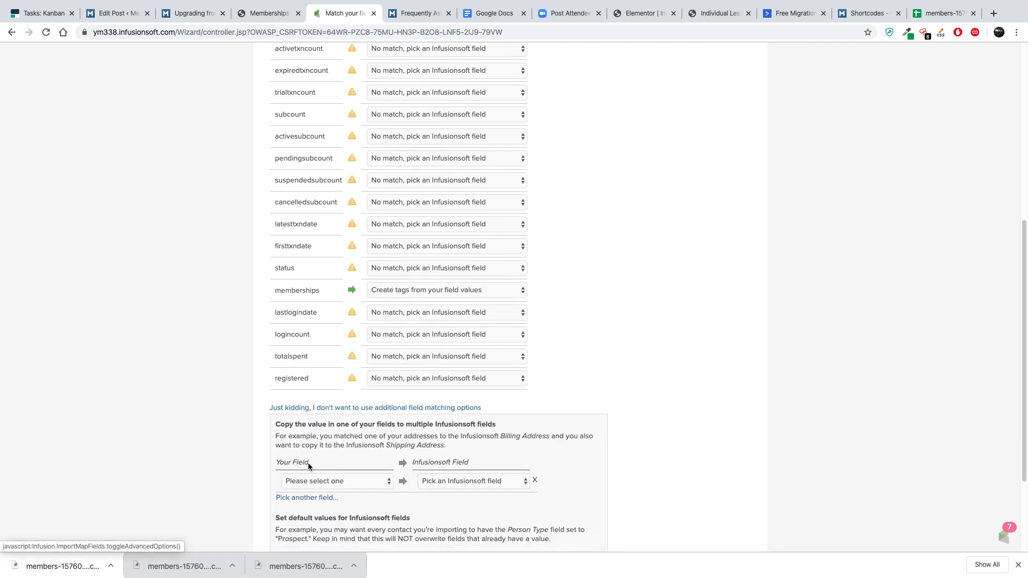
left_click_drag(284, 387, 356, 390)
left_click(358, 395)
left_click(326, 443)
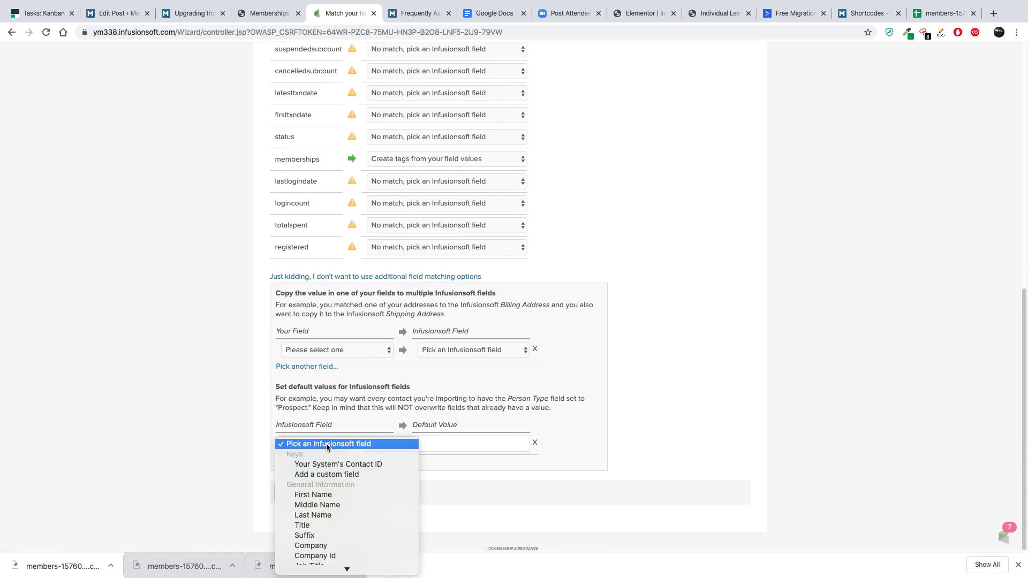
scroll(332, 487, "down", 5)
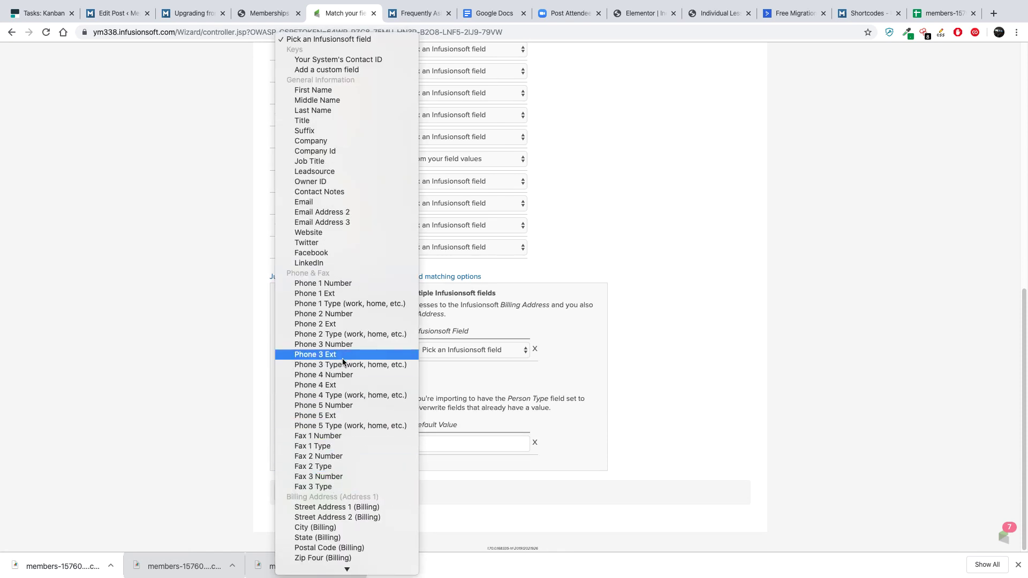
scroll(343, 362, "down", 5)
scroll(343, 362, "down", 3)
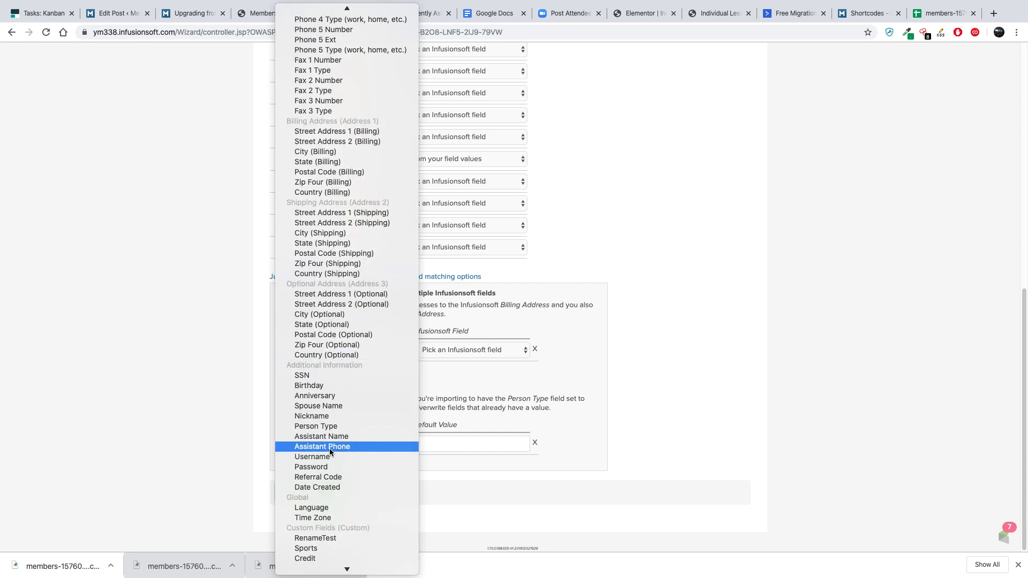
left_click(327, 468)
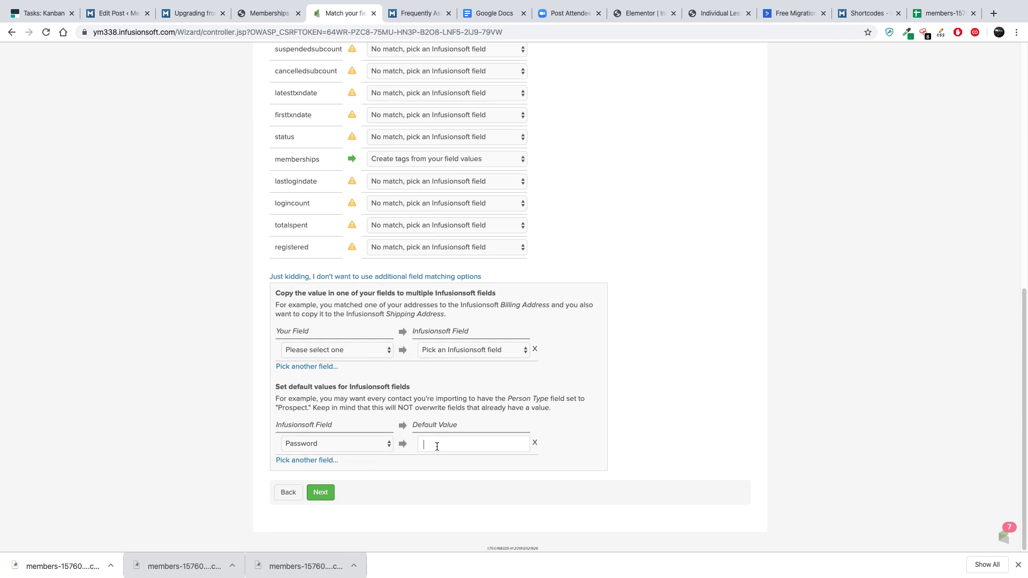
Enter a placeholder password as the default value for the Infusionsoft Password field
left_click(437, 446)
type("PASSWORD_PIA")
key("BackSpace")
key("BackSpace")
type("IAC")
key("BackSpace")
key("BackSpace")
key("BackSpace")
type("LACEHOLDER")
left_click_drag(427, 445, 516, 445)
left_click(516, 445)
Continue past field matching, answer Yes to having permission to send marketing emails, and proceed to the final review
left_click(320, 497)
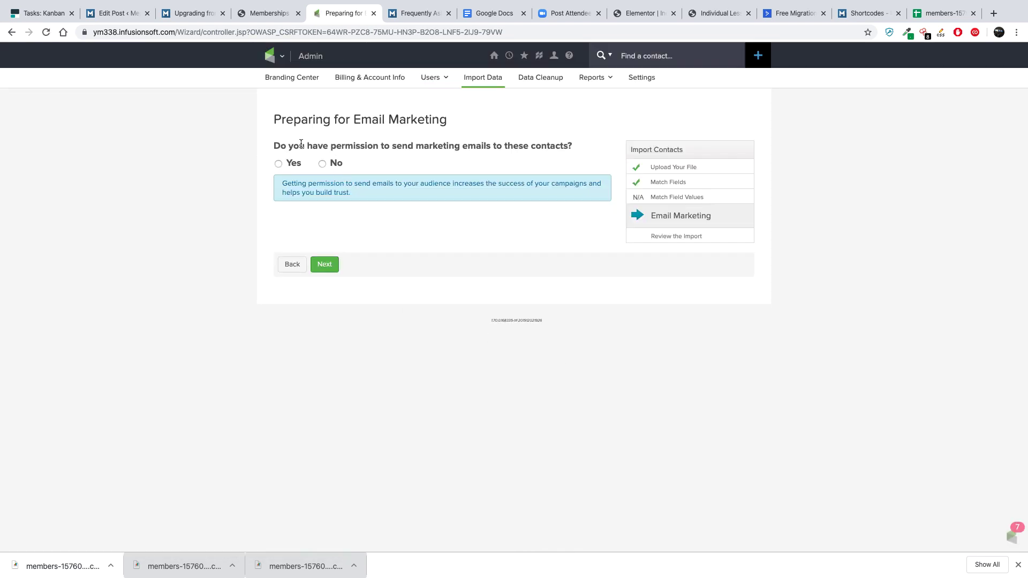
left_click(278, 163)
left_click(329, 263)
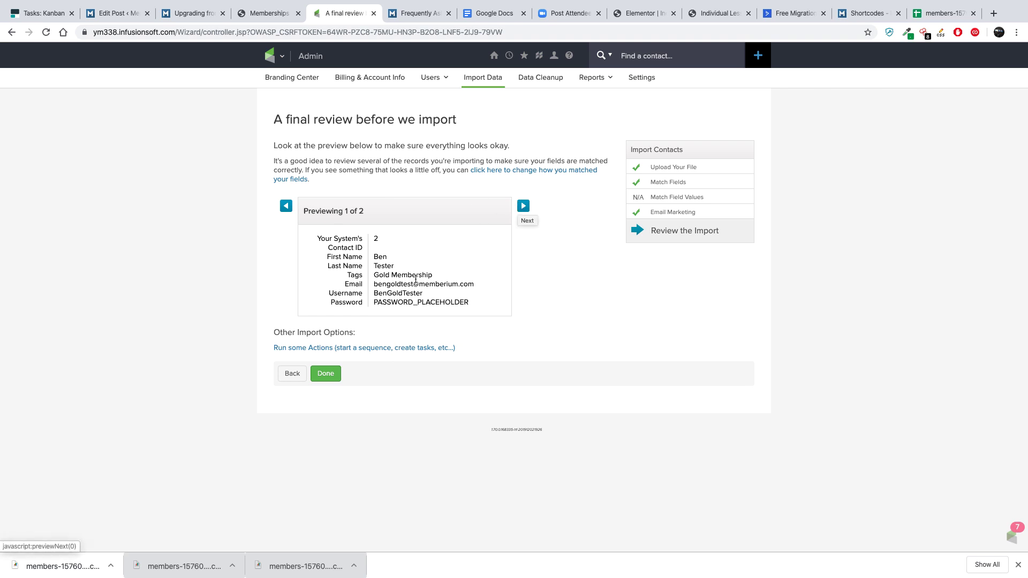
Review the tags and passwords in the previewed contact records and finish the import
left_click(522, 207)
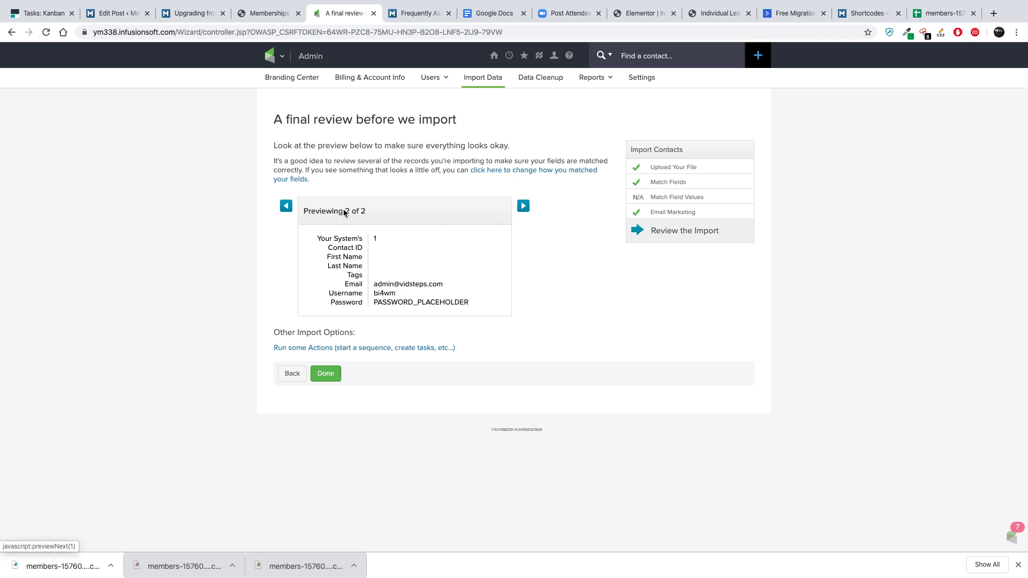
left_click(286, 206)
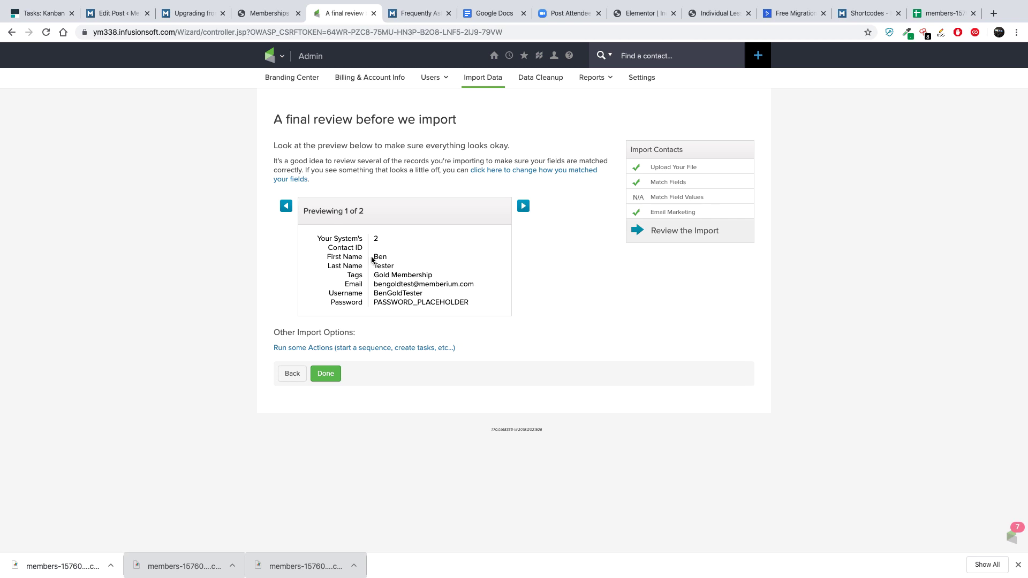
left_click_drag(370, 265, 440, 279)
left_click(419, 272)
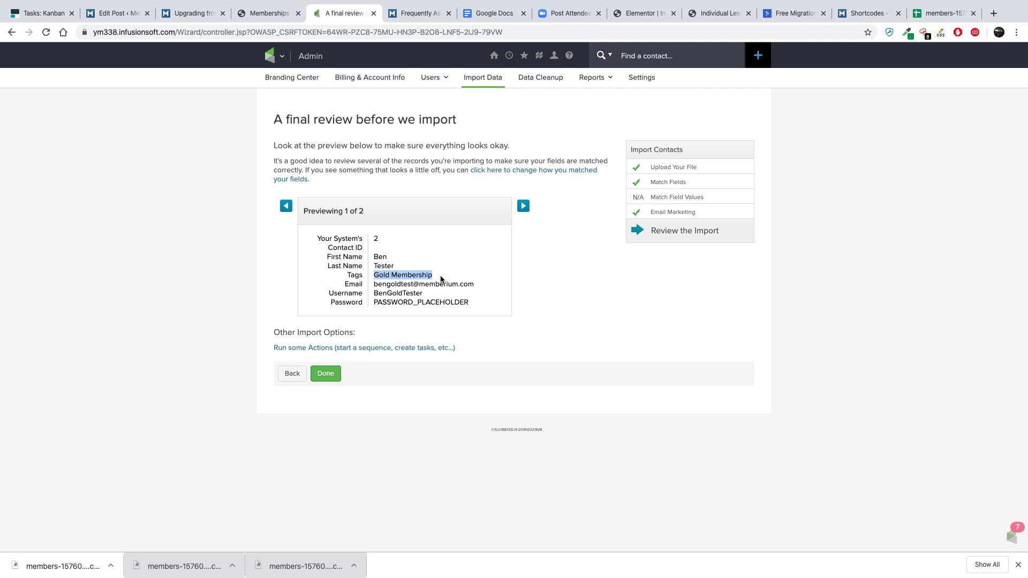
left_click(441, 279)
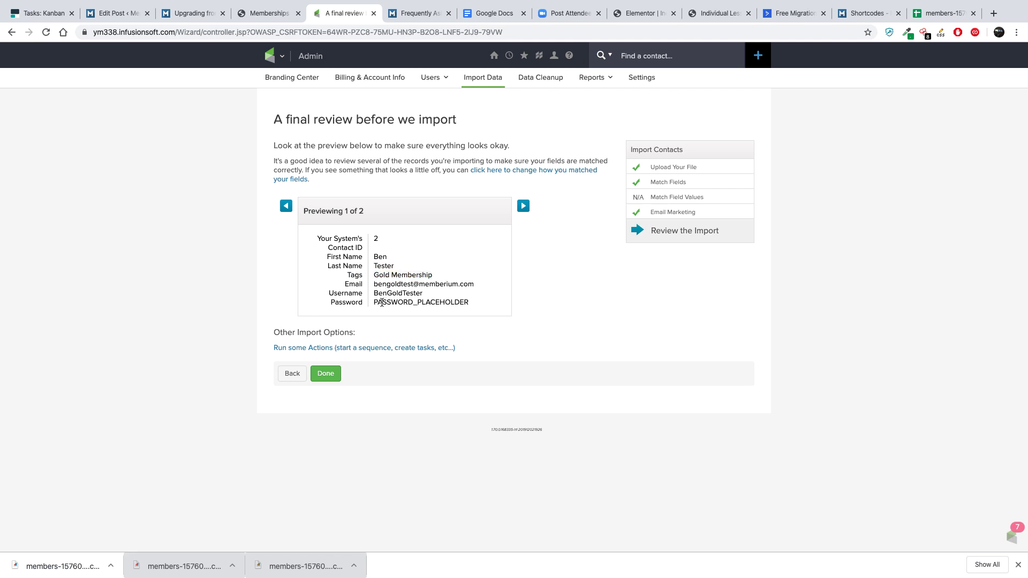
left_click_drag(374, 302, 478, 303)
left_click(479, 303)
left_click(328, 377)
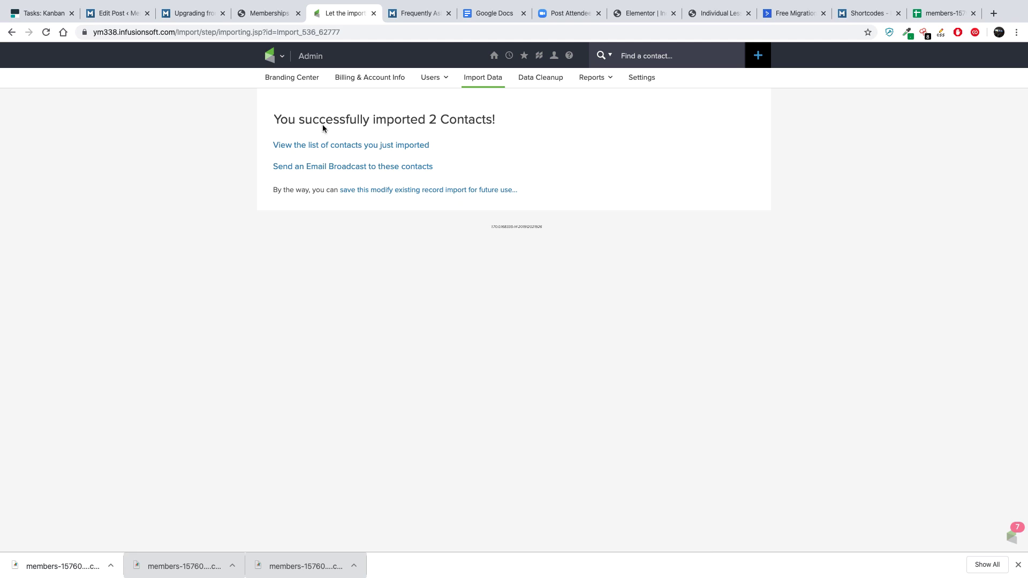
Open the imported contact from the list of just-imported contacts and examine its current tags
left_click(294, 147)
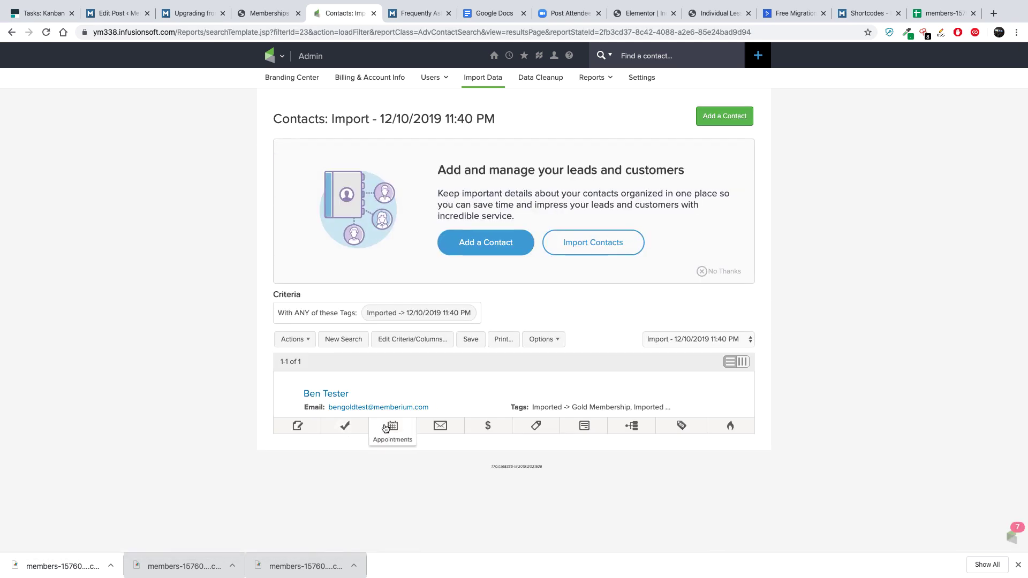
left_click(323, 395)
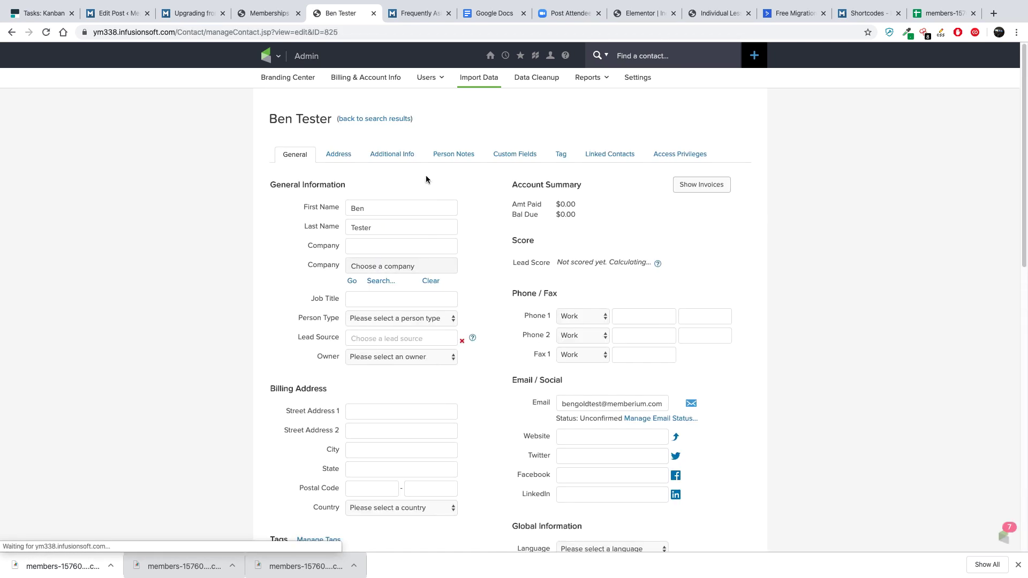
left_click(559, 155)
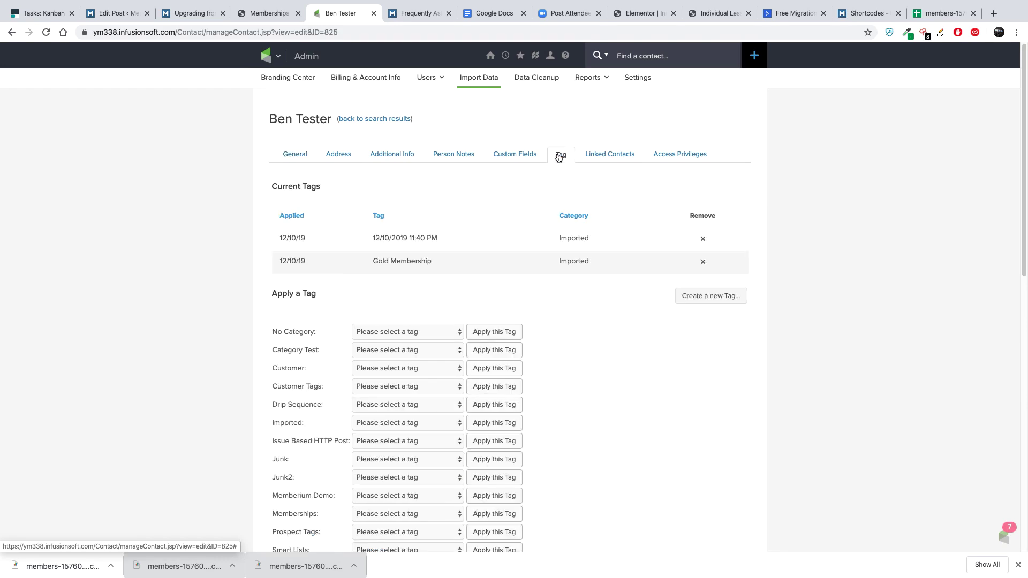
left_click_drag(364, 271, 476, 262)
left_click(477, 262)
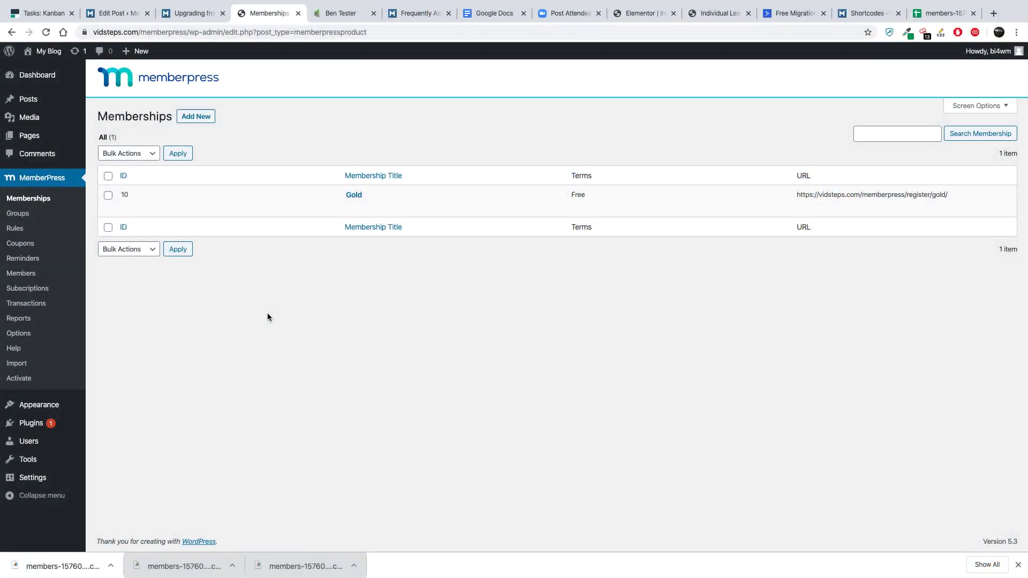
Switch to Memberium's membership settings and compare them with the imported contact's tags in Infusionsoft
left_click(23, 230)
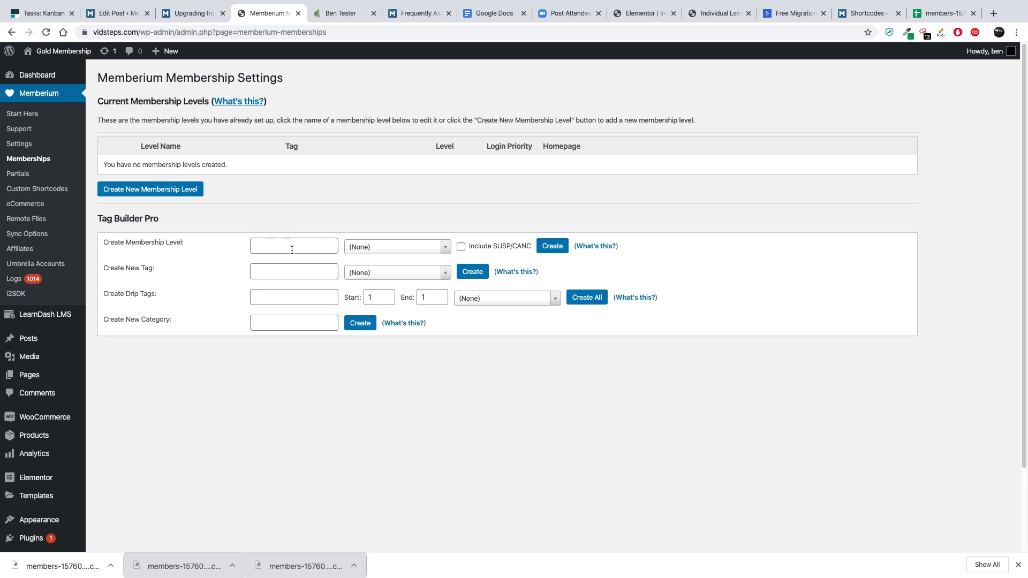
left_click(263, 248)
key("ctrl+Tab")
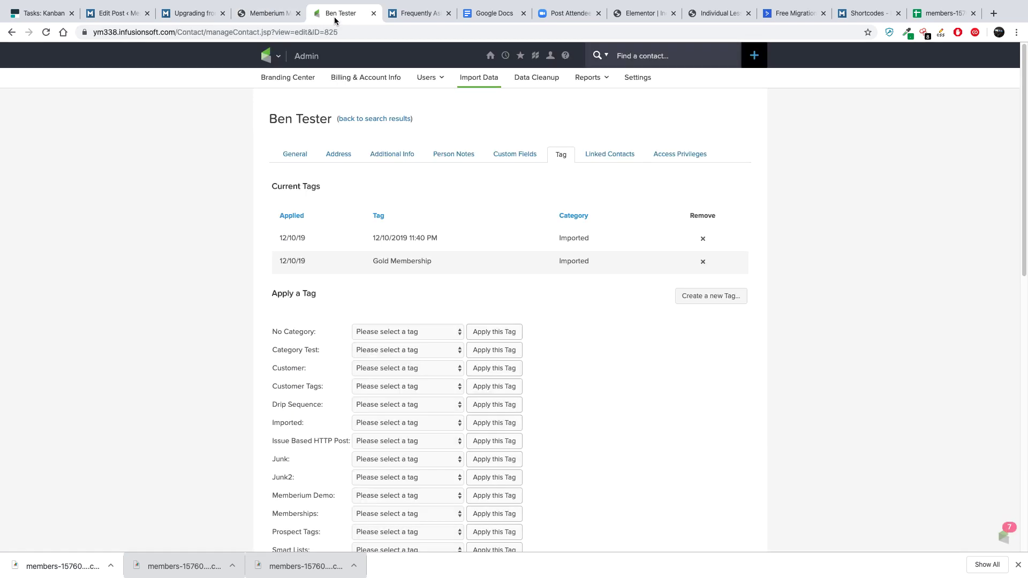
left_click(479, 261)
left_click(254, 13)
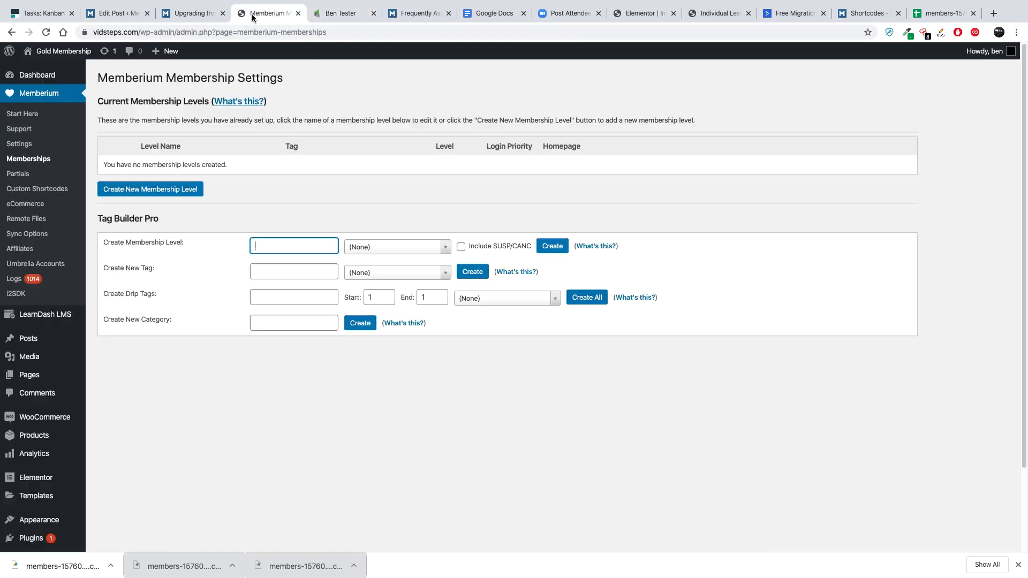
Start a new Memberium membership level and name it Gold
left_click(168, 191)
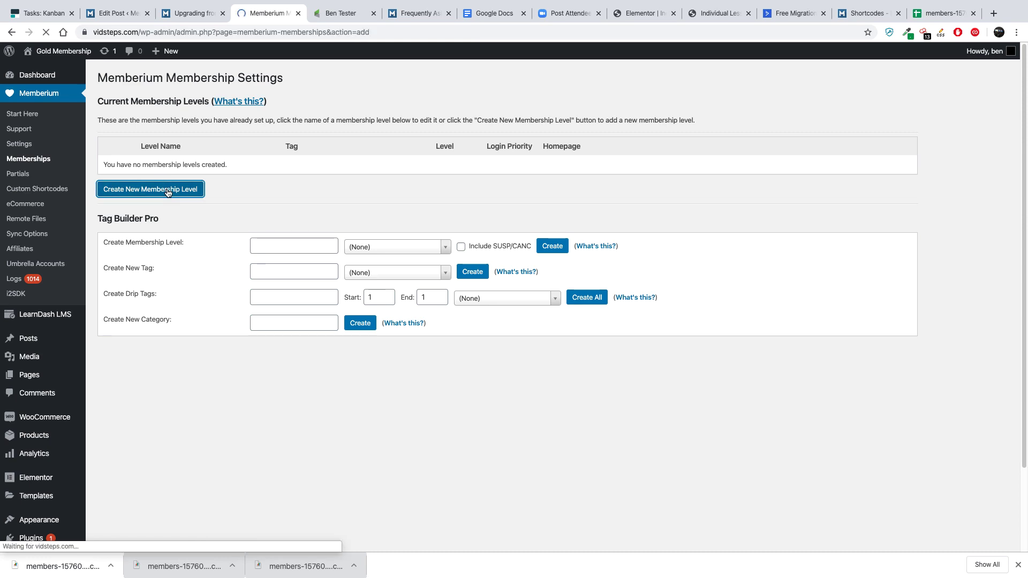
left_click(235, 145)
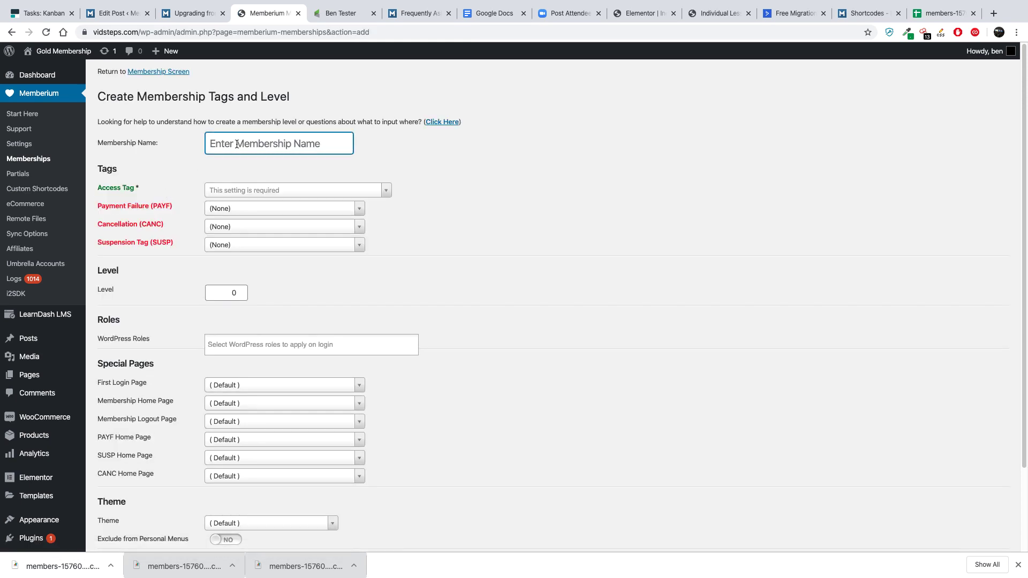
type("Gold")
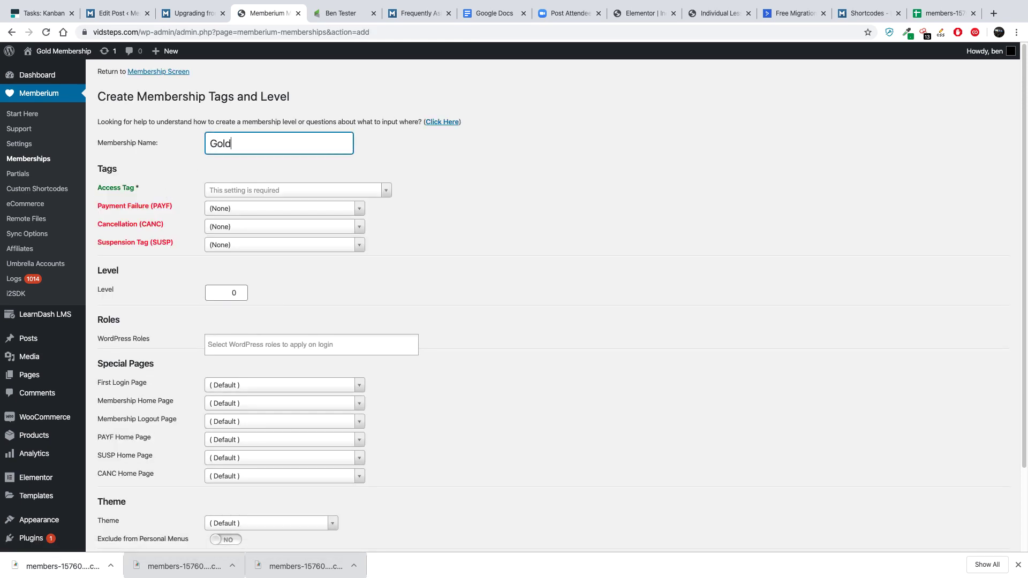
Search the access tag options for "gold" and close the list without choosing a tag
left_click(240, 188)
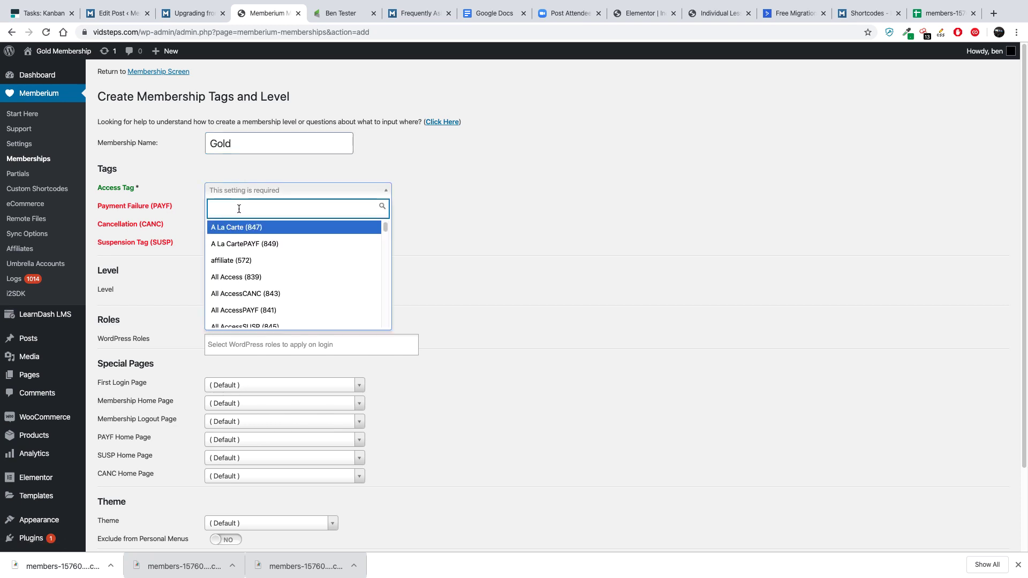
type("gold")
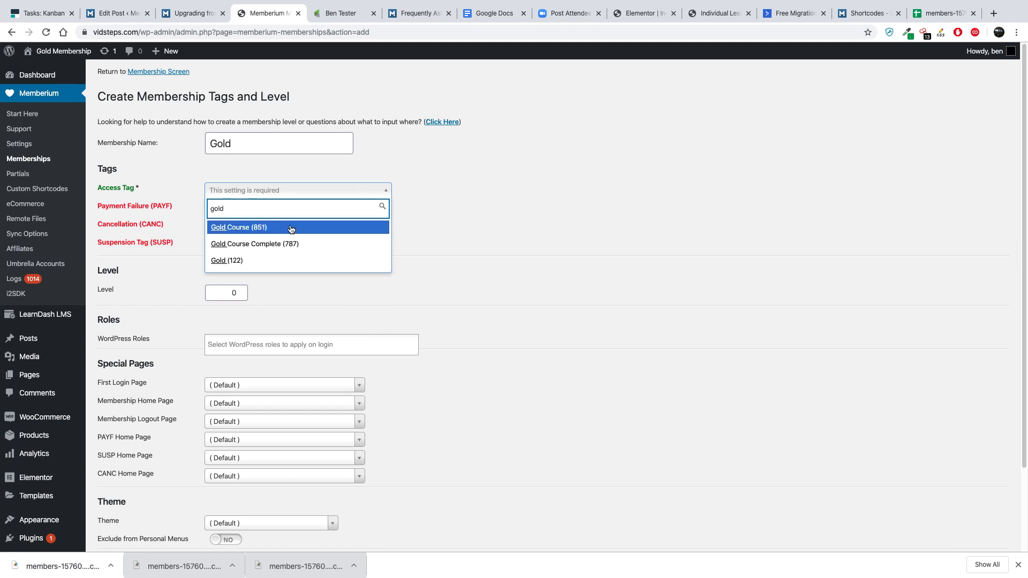
left_click(435, 205)
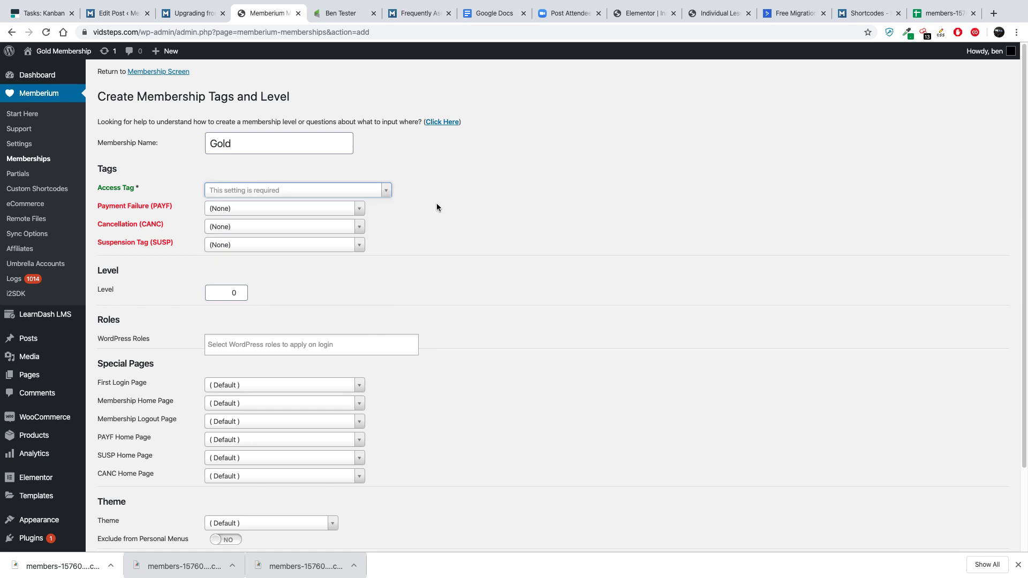
Open the Memberium Support dashboard in a separate browser tab and synchronize Infusionsoft
right_click(26, 129)
left_click(35, 129)
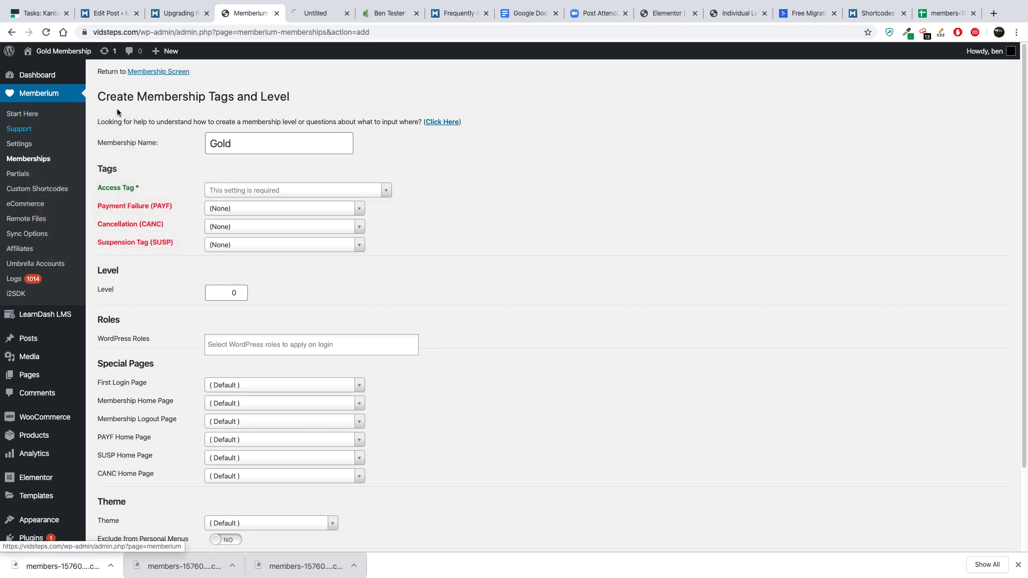
left_click(319, 15)
left_click(171, 124)
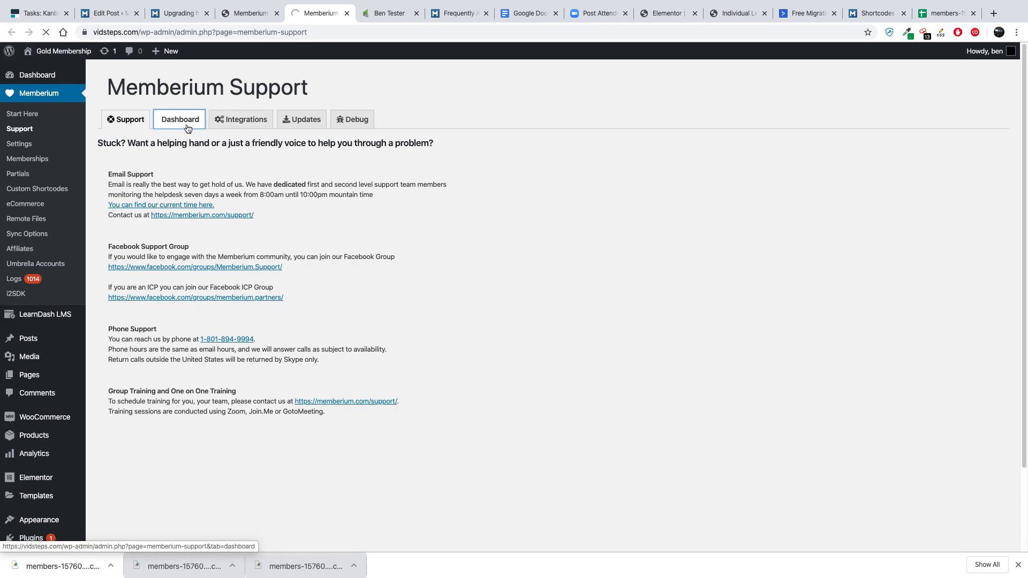
left_click(135, 369)
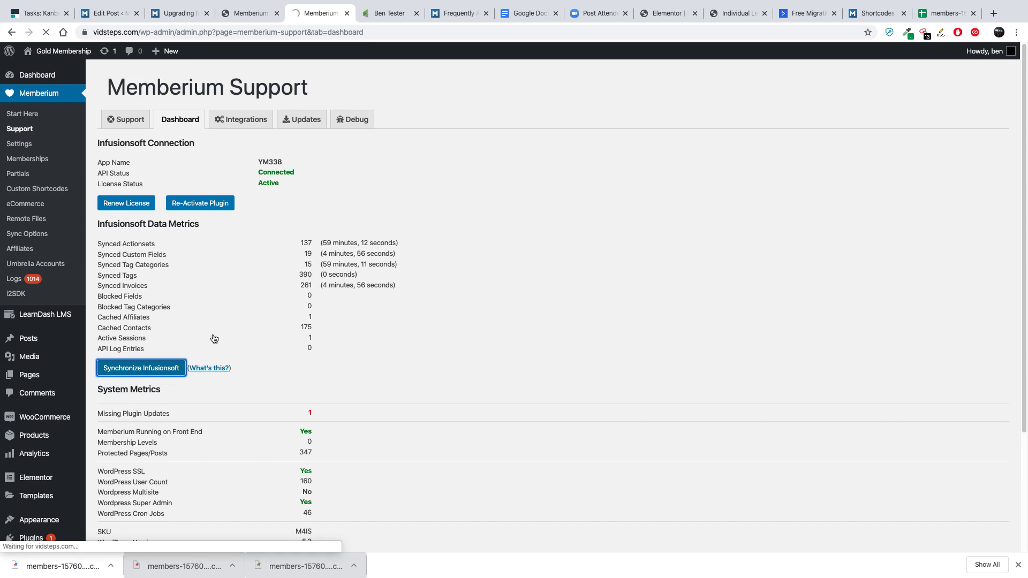
Set the Gold level's access tag to Gold Membership (897), create the membership level, and check its assigned tag
key("ctrl+shift+Tab")
type("ld mem")
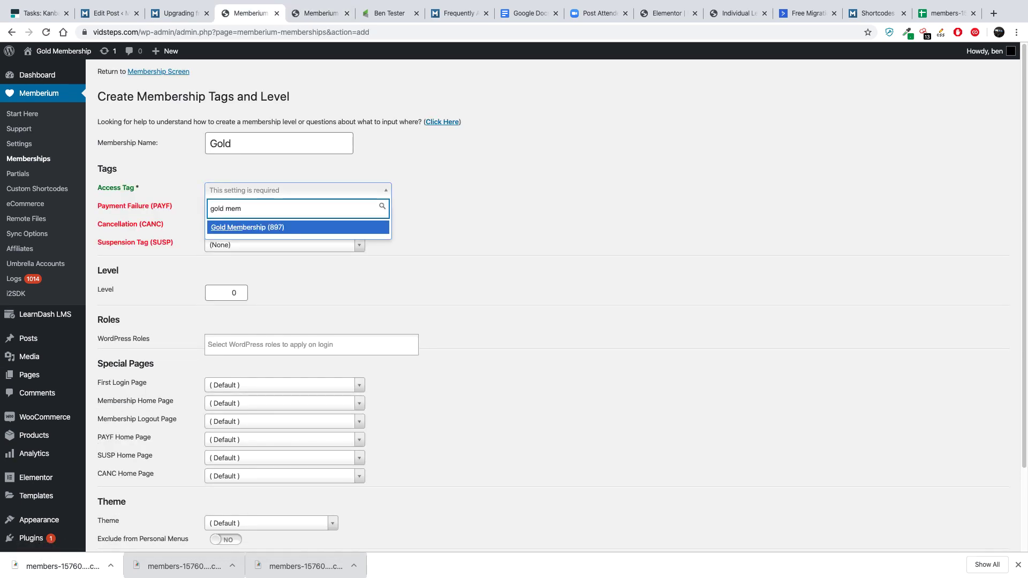
left_click(265, 228)
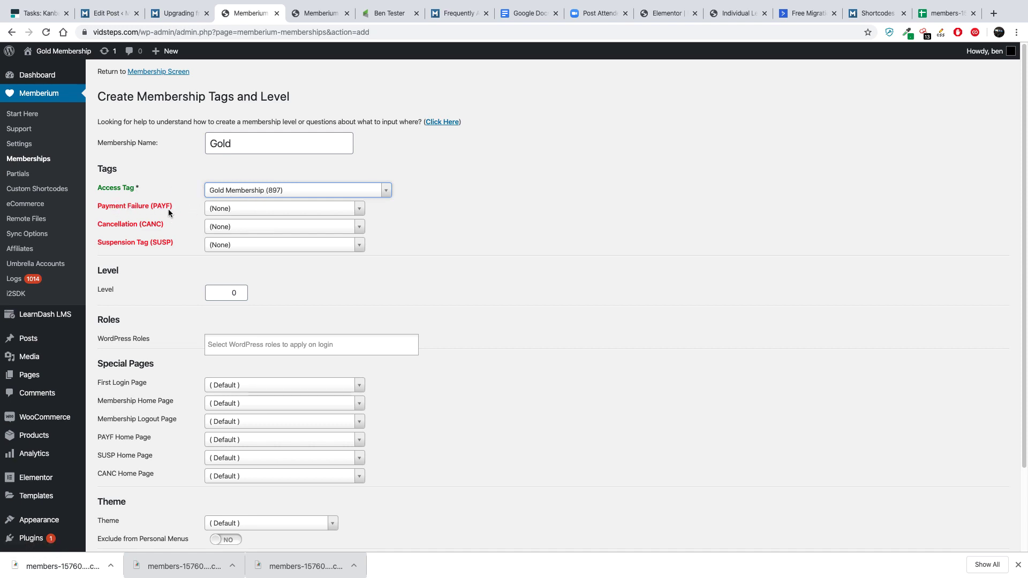
scroll(435, 211, "down", 3)
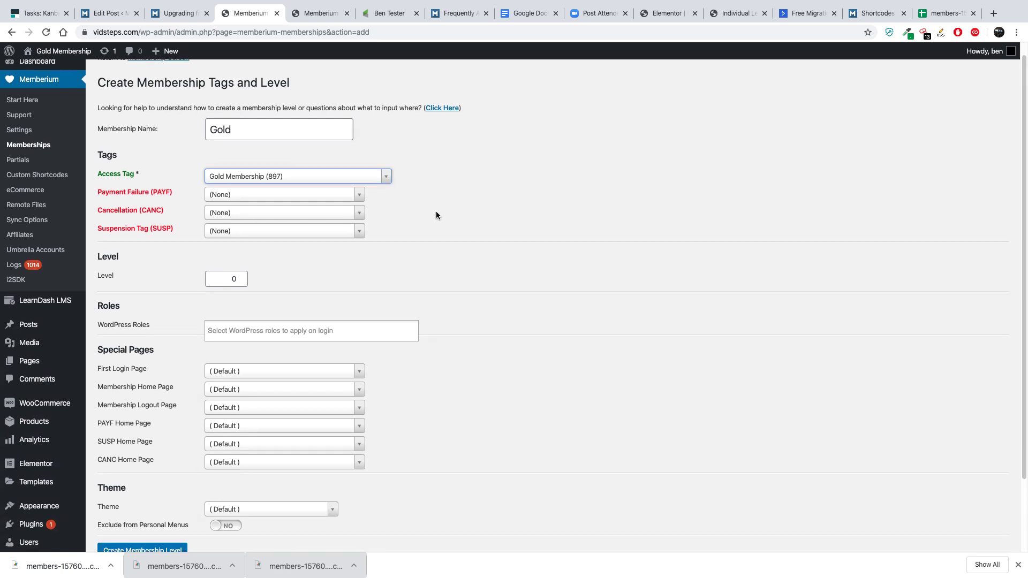
left_click(162, 466)
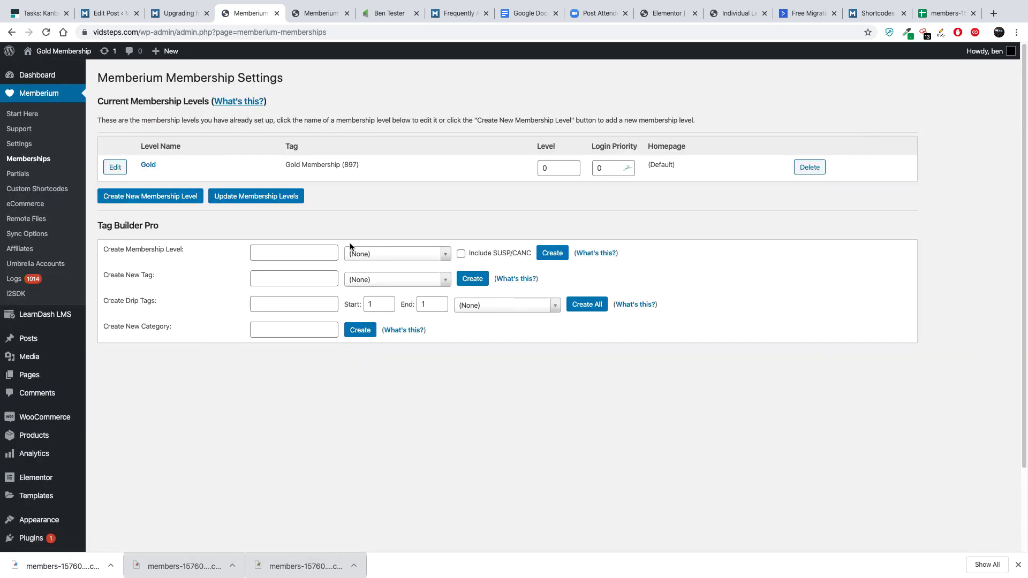
left_click_drag(281, 162, 384, 162)
left_click(384, 162)
Open the first untitled post in the posts list and set its Content Protection to require the Gold membership level
left_click(56, 344)
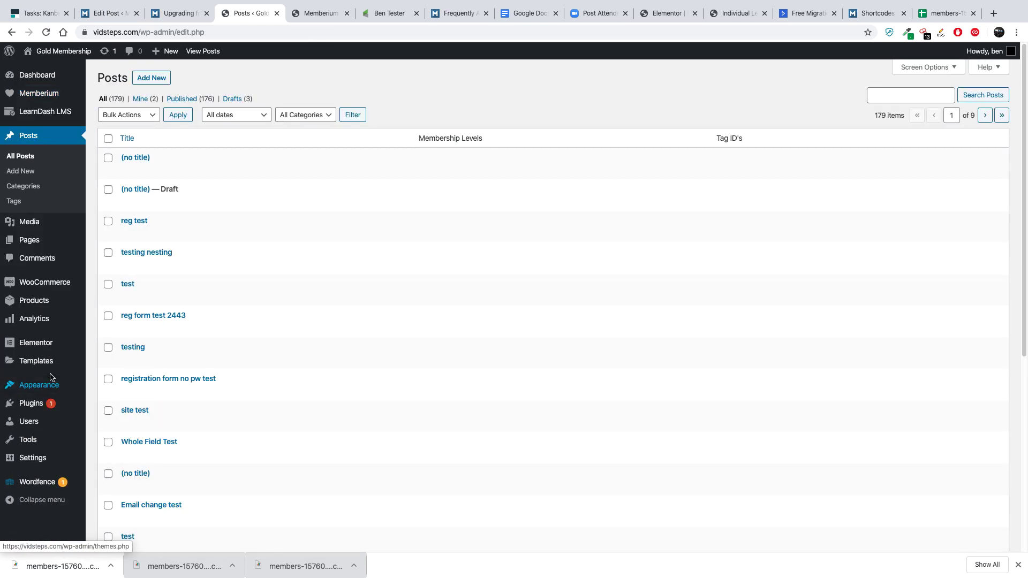
left_click(135, 158)
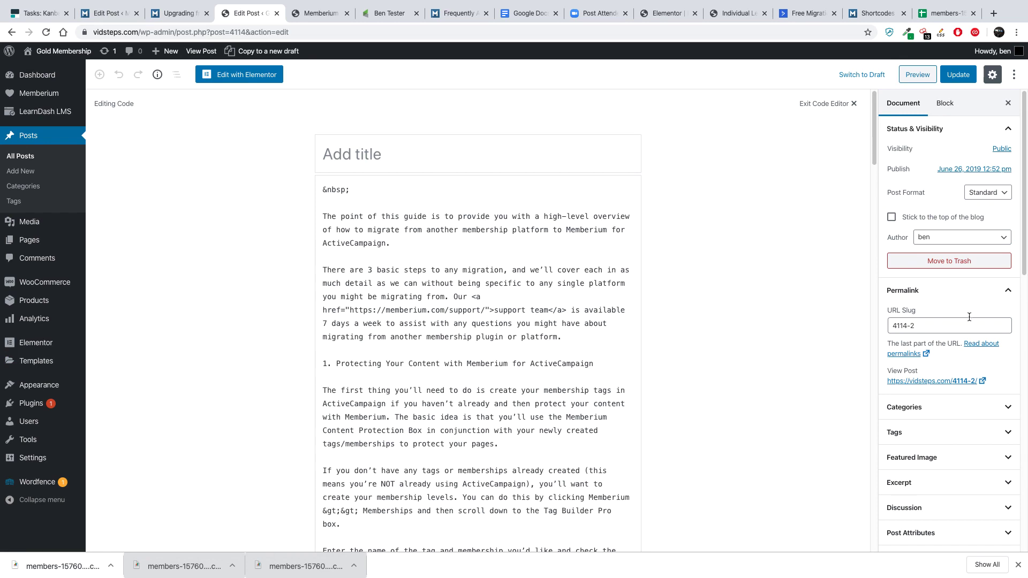
scroll(966, 317, "down", 7)
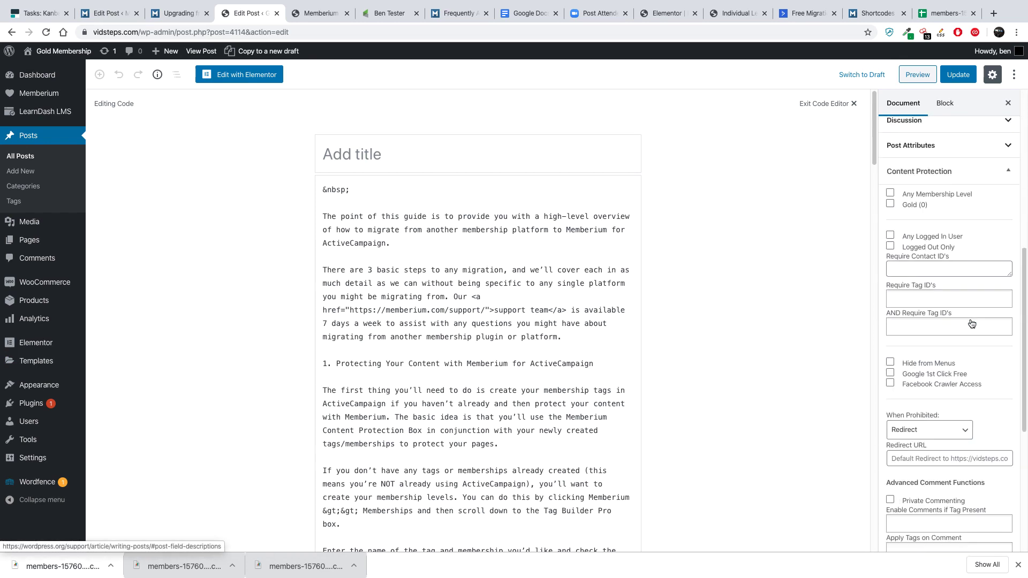
left_click(891, 204)
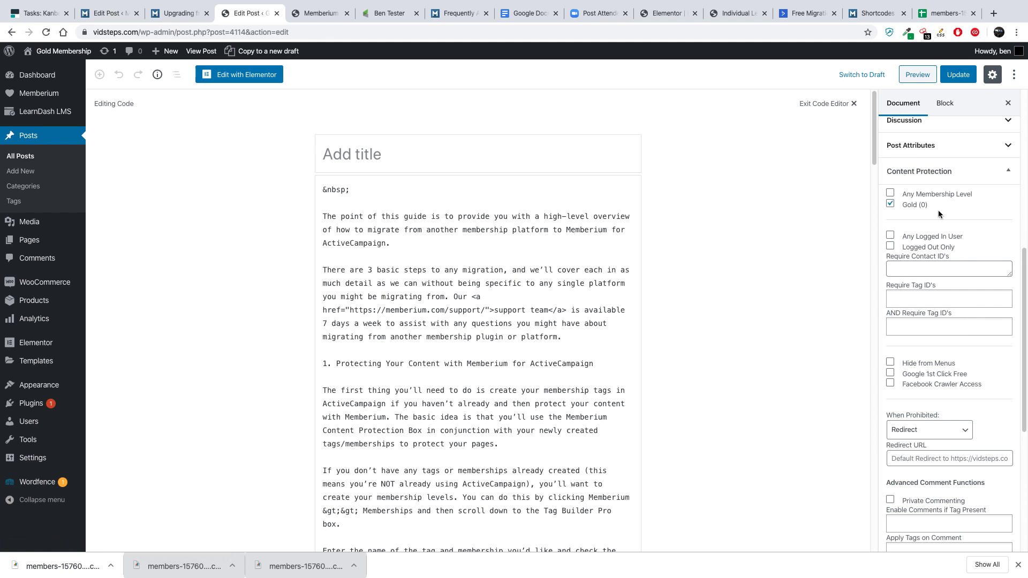
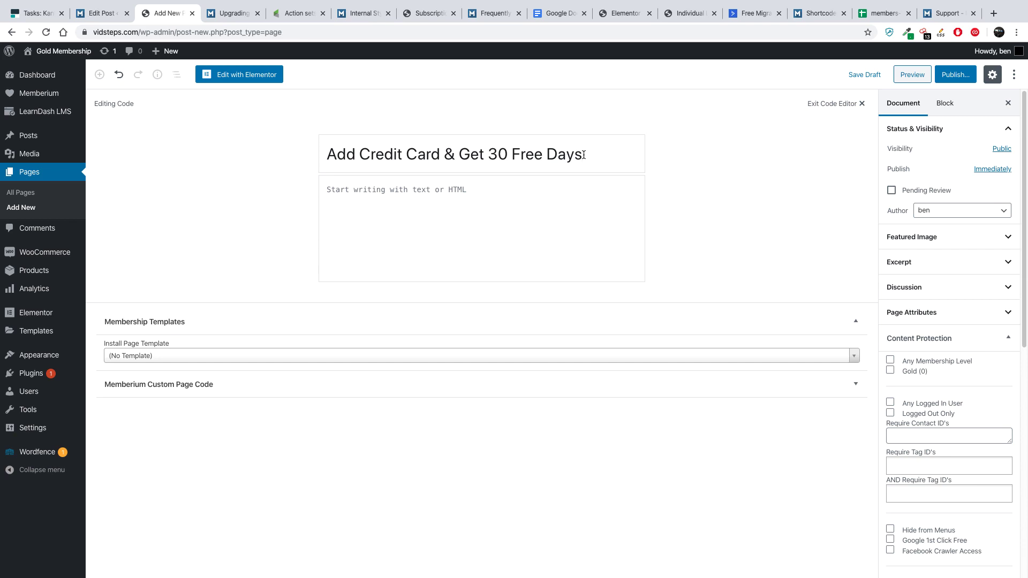
Paste the [memb_add_creditcard] shortcode into the content of the "Add Credit Card & Get 30 Free Days" page and publish the page
left_click_drag(583, 154, 443, 155)
left_click(514, 156)
left_click(428, 185)
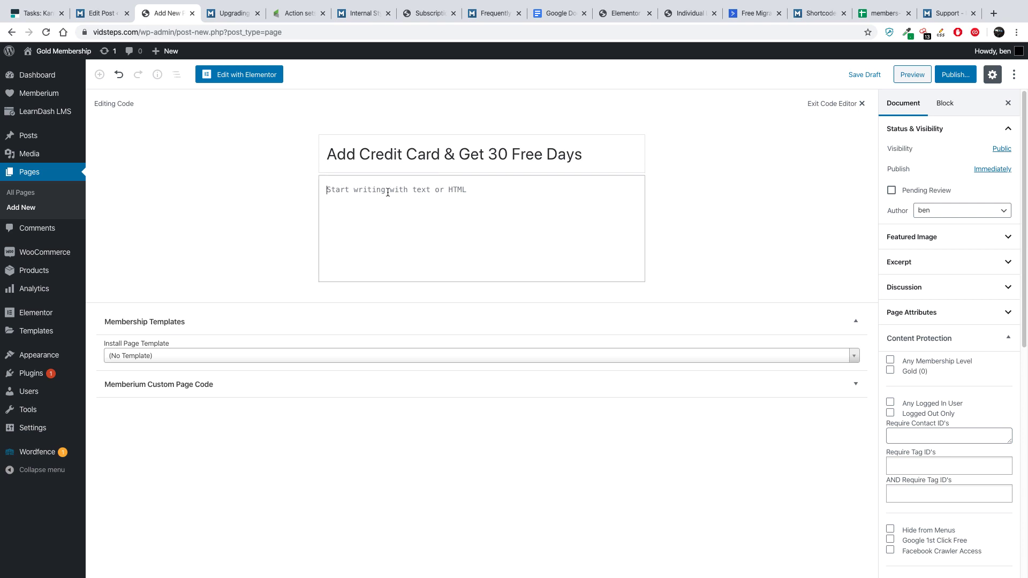
right_click(367, 192)
left_click(388, 261)
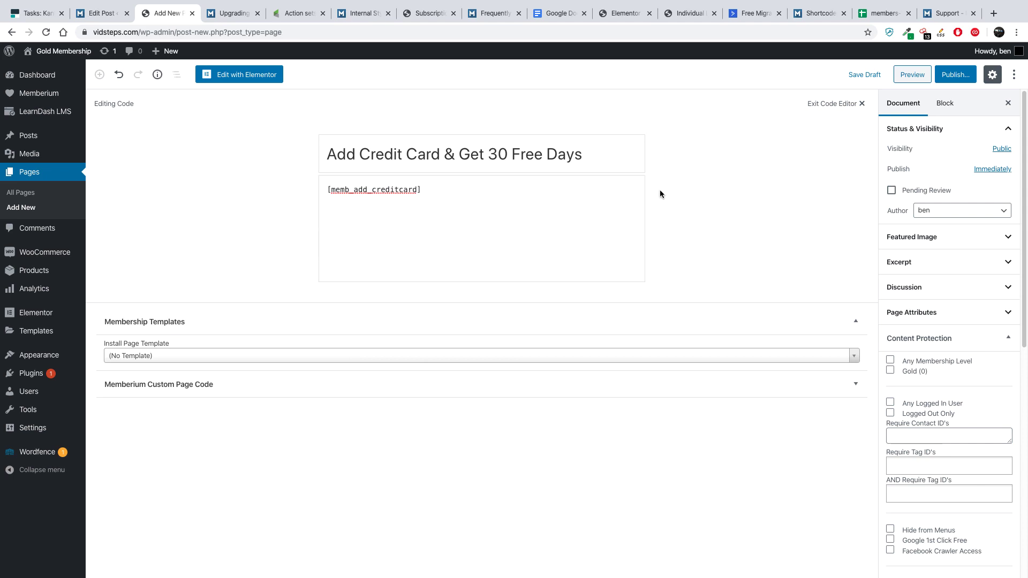
left_click(955, 74)
left_click(955, 72)
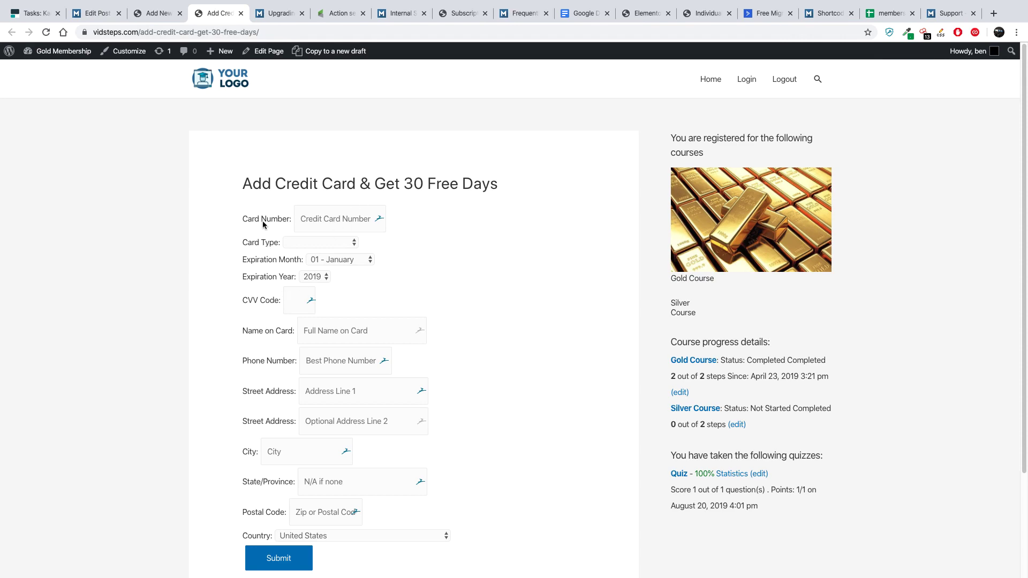
Examine the fields of the credit card form on the published page, including the card type selector
scroll(266, 227, "down", 2)
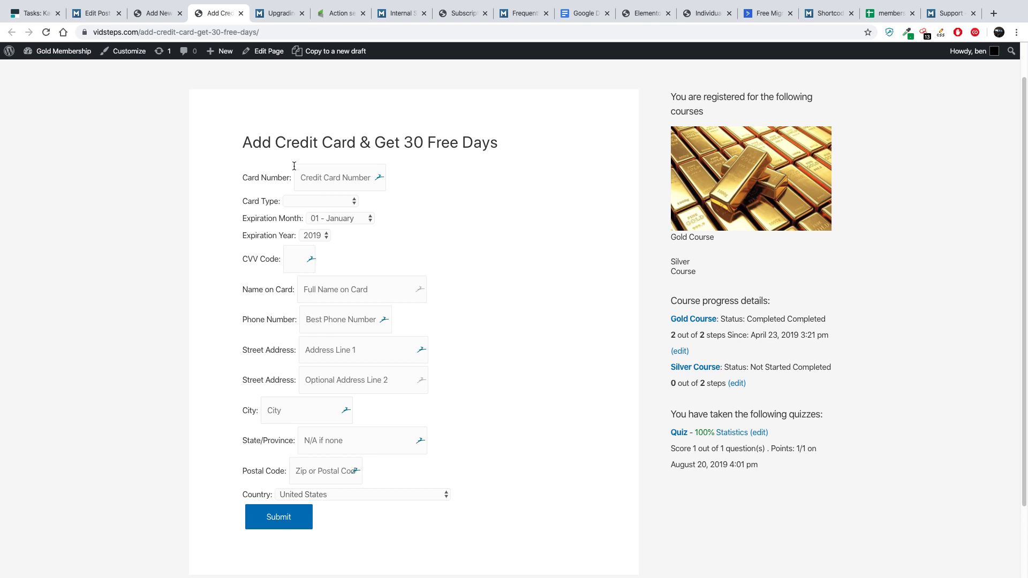
left_click(295, 202)
left_click(220, 200)
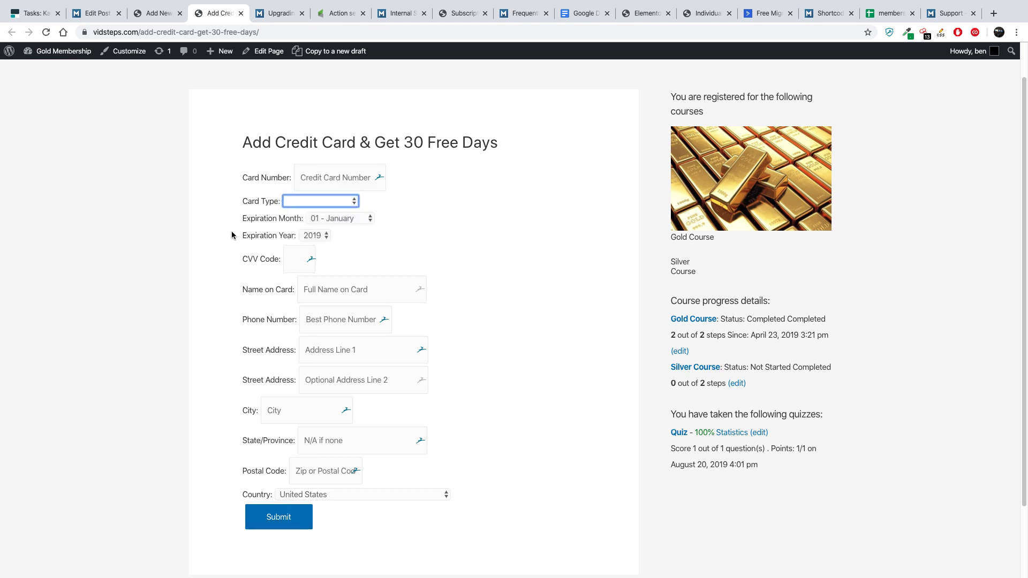
left_click(287, 514)
left_click(357, 142)
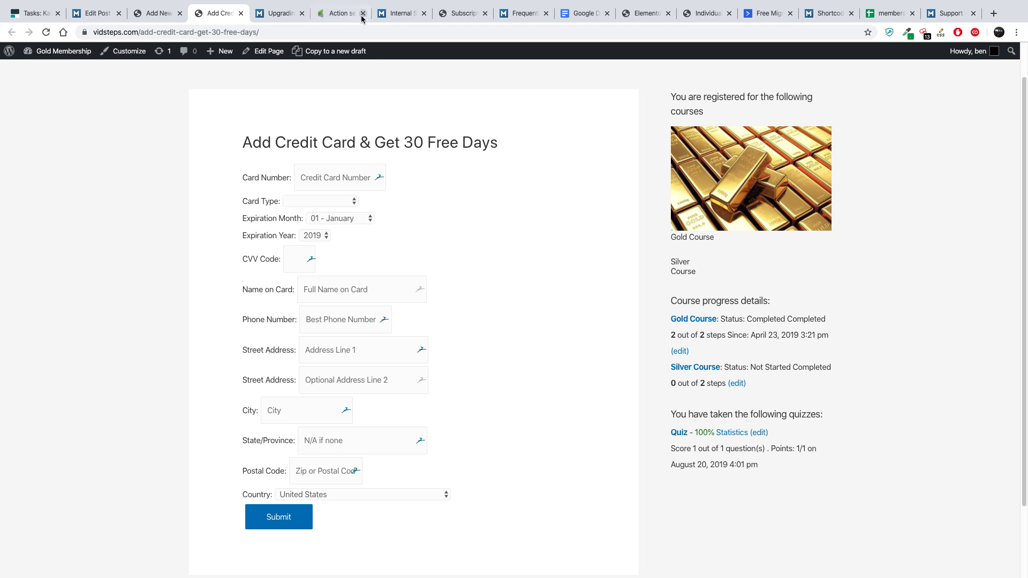
Switch to the test contact's record in Infusionsoft and start a new subscription from the contact's orders
left_click(343, 13)
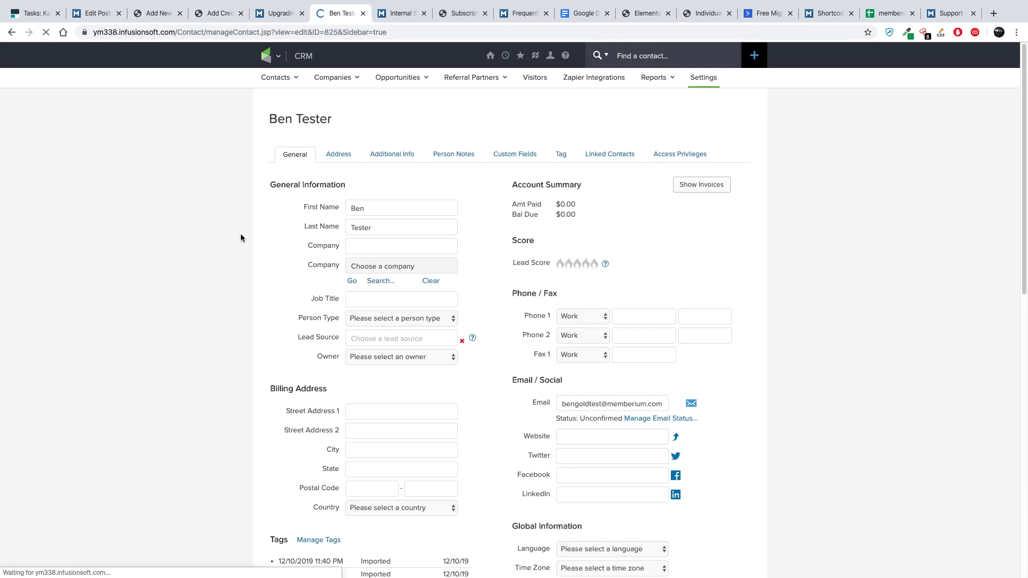
scroll(375, 263, "down", 15)
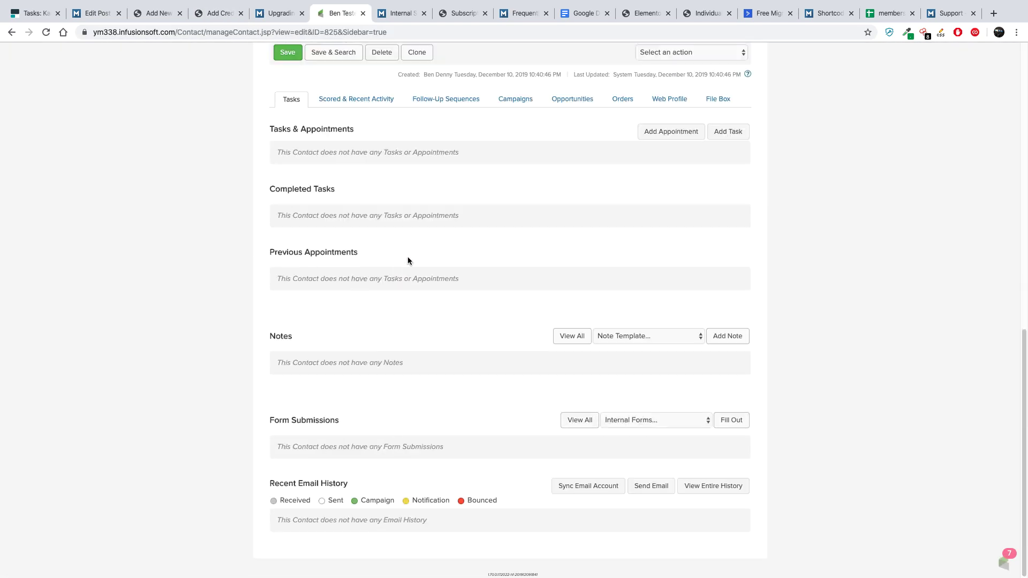
left_click(614, 105)
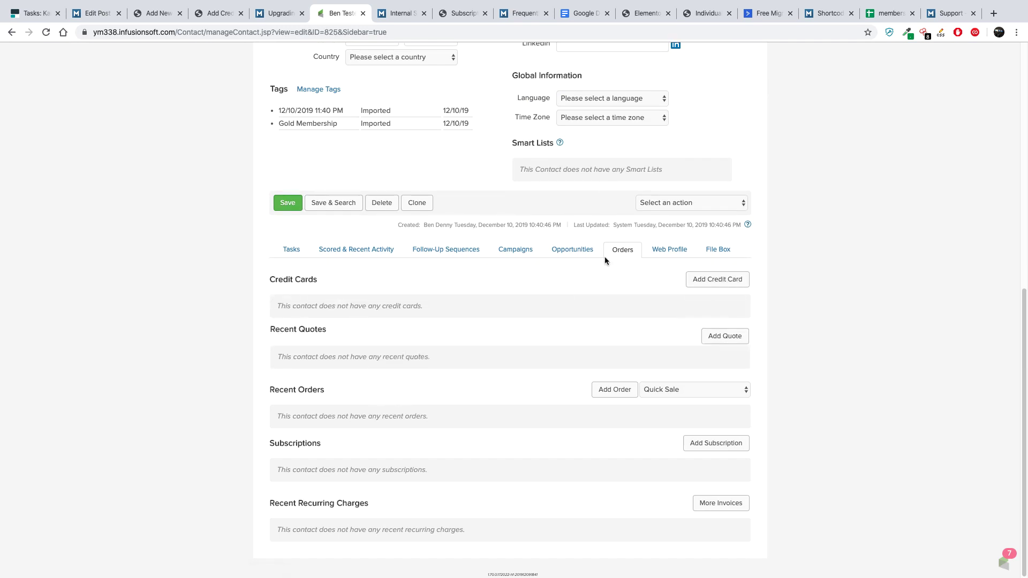
left_click(696, 443)
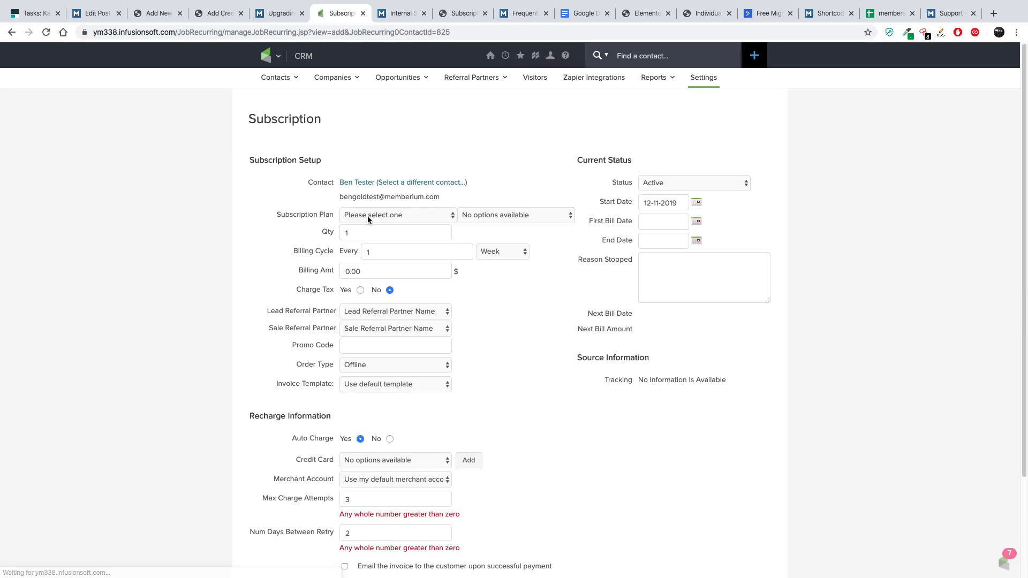
Set the subscription plan to Gold with the month option and check the available credit card choices
left_click(369, 216)
left_click(354, 277)
left_click(503, 217)
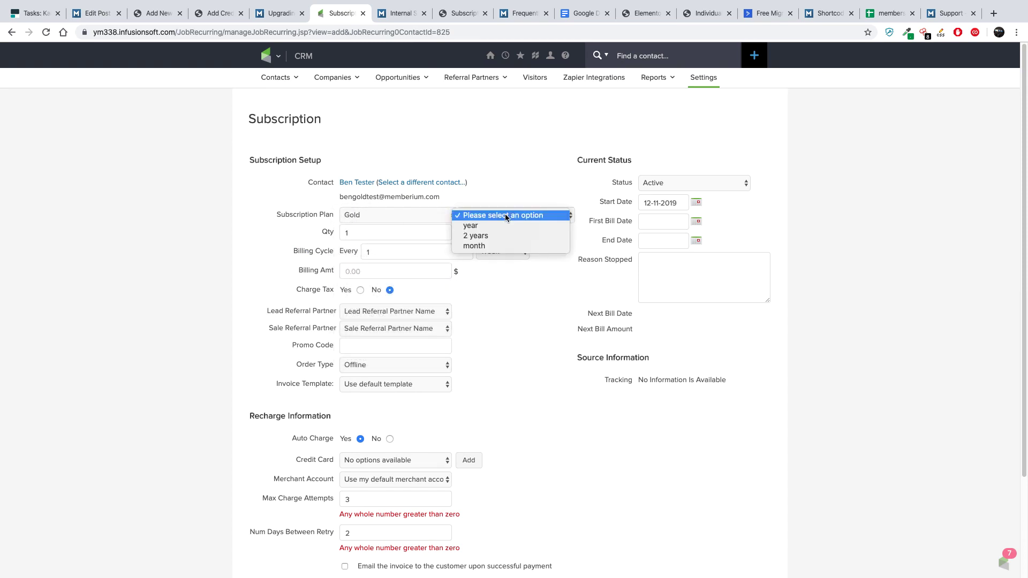
left_click(482, 247)
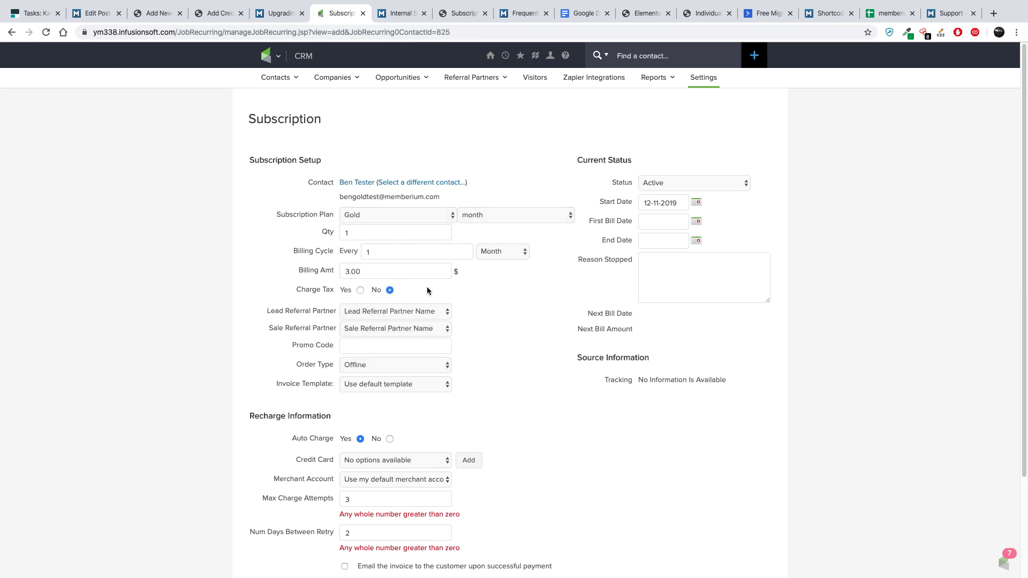
scroll(438, 290, "down", 1)
left_click(416, 431)
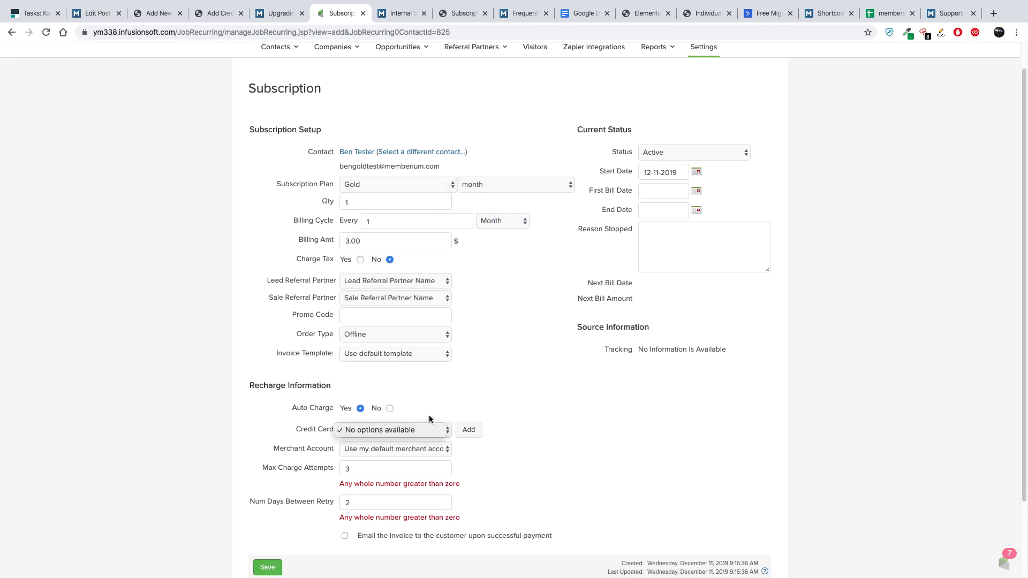
left_click(386, 430)
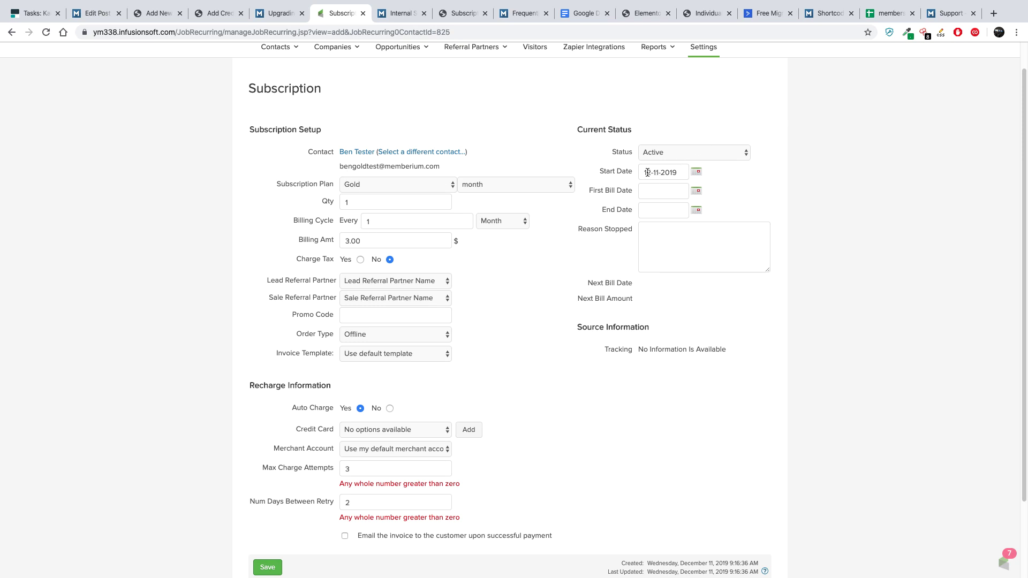
Set the subscription's start date to 12-08-2019
scroll(287, 410, "down", 3)
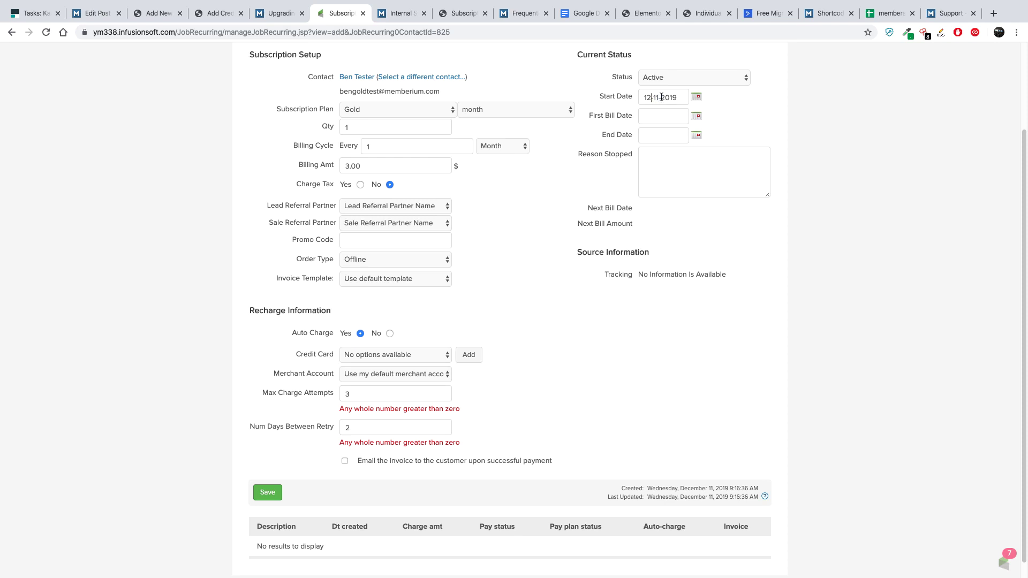
left_click(693, 98)
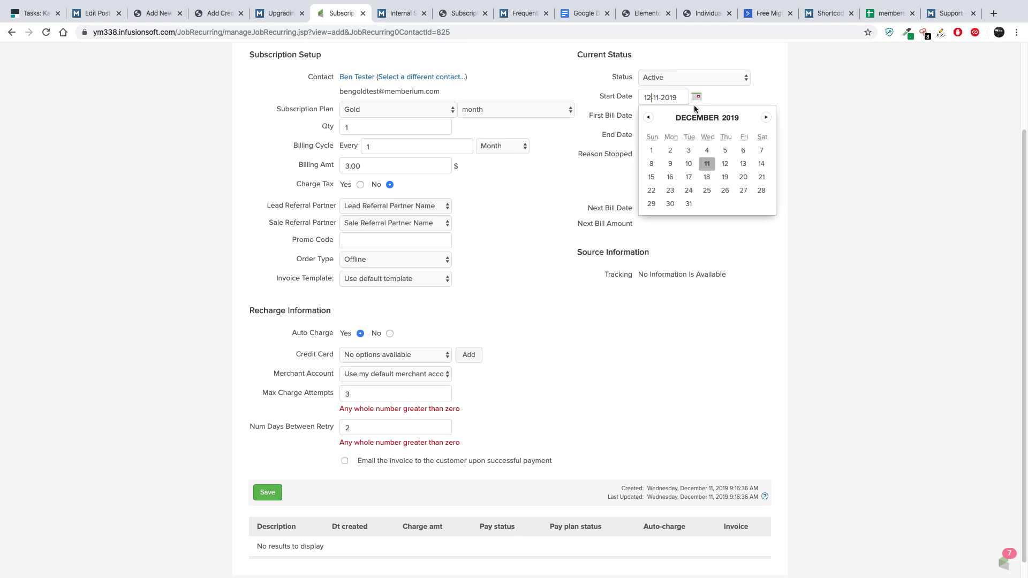
left_click(650, 163)
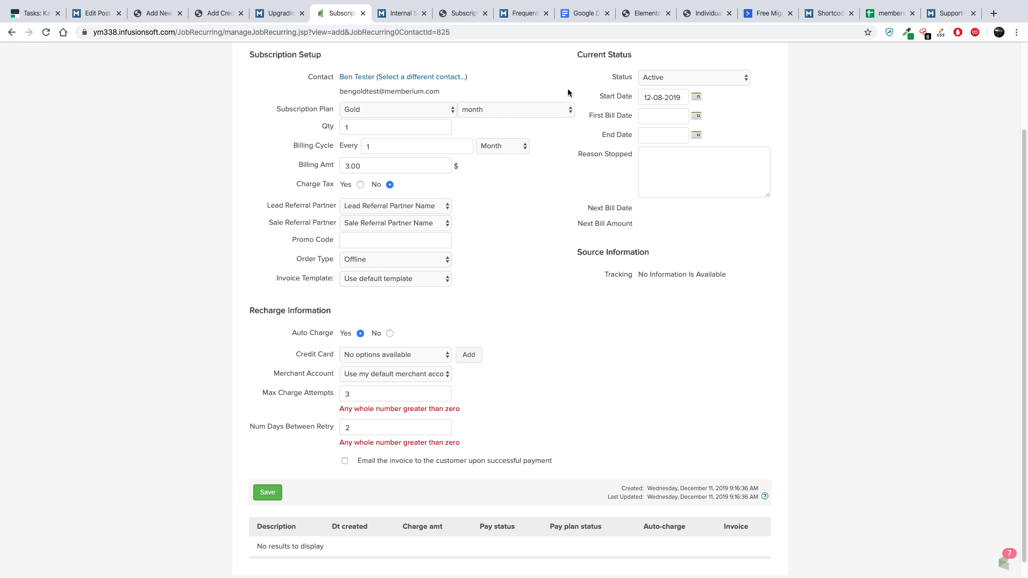
scroll(518, 222, "up", 2)
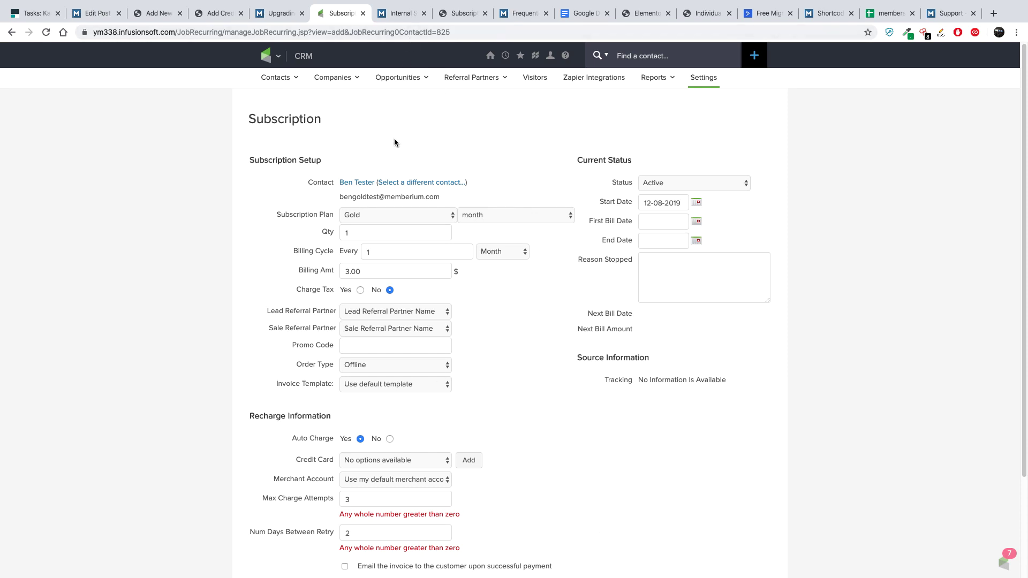
Switch to the Memberium upgrade guide and read the options for recreating subscriptions manually or starting them automatically through the form
left_click(283, 12)
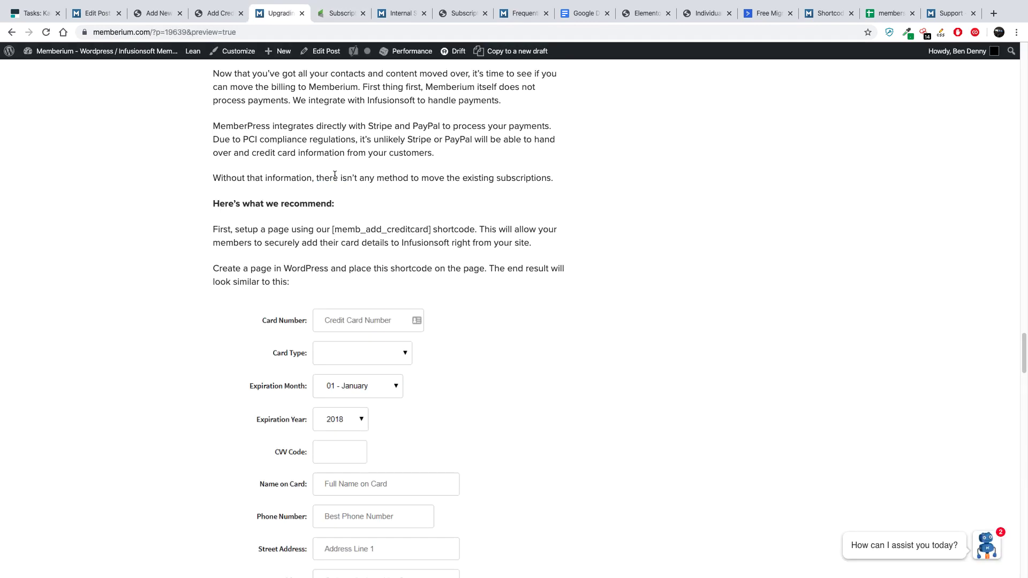
scroll(335, 175, "down", 7)
scroll(335, 172, "up", 2)
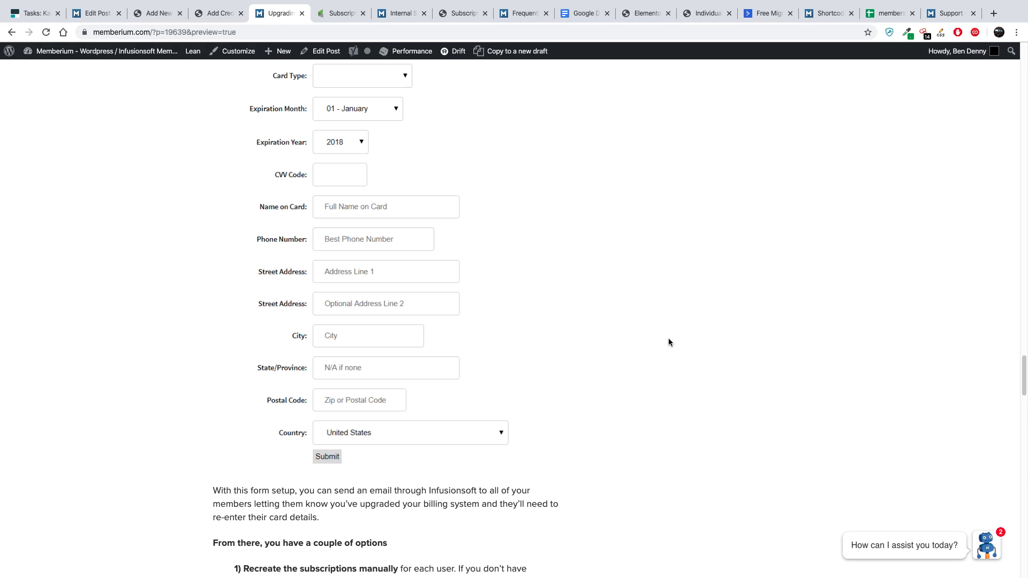
scroll(668, 338, "down", 8)
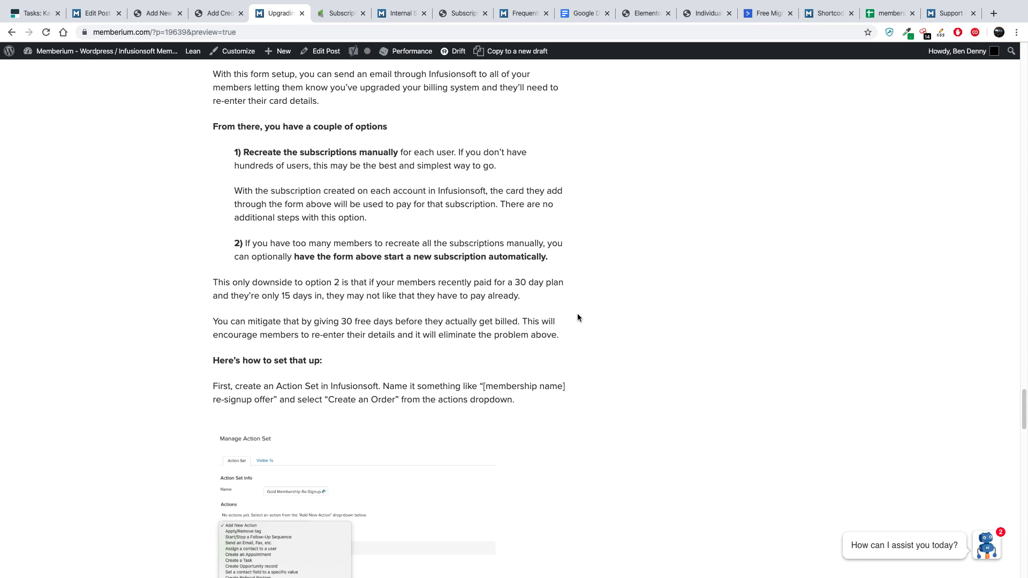
left_click_drag(212, 280, 411, 281)
left_click(411, 281)
Return to Infusionsoft, open the action sets in the CRM settings, and start a new action set
left_click(338, 13)
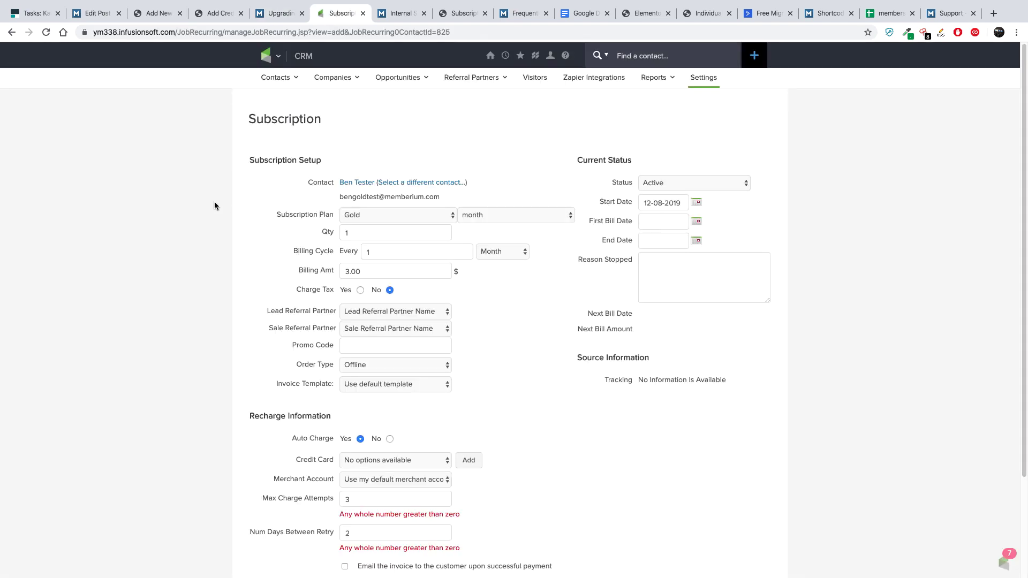
mouse_move(277, 51)
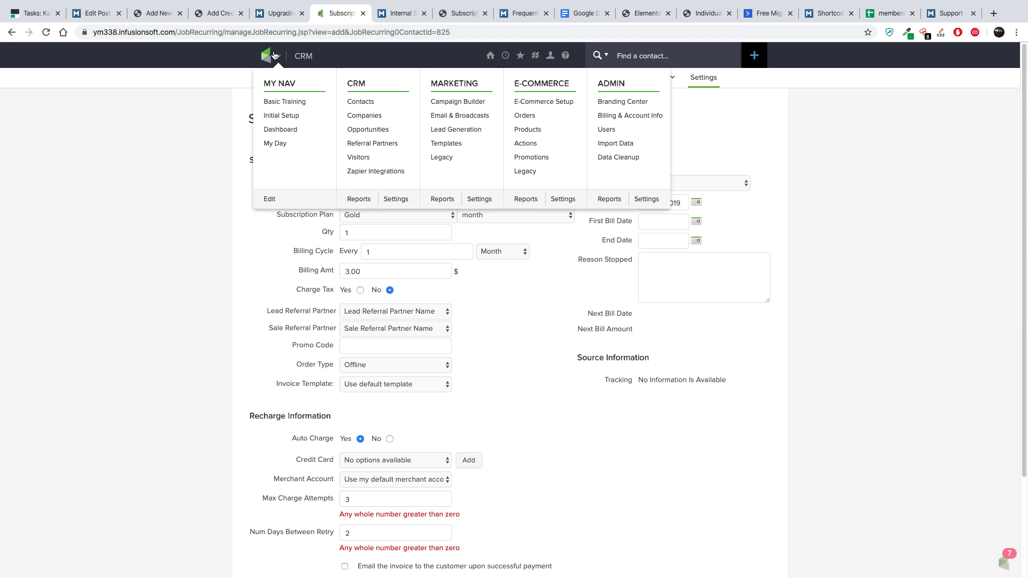
left_click(397, 200)
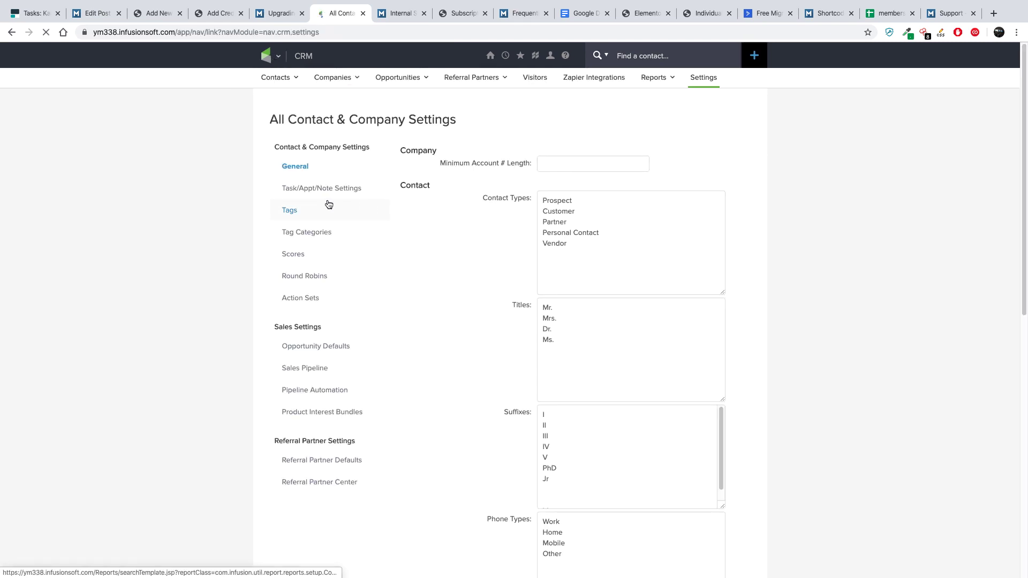
left_click(301, 294)
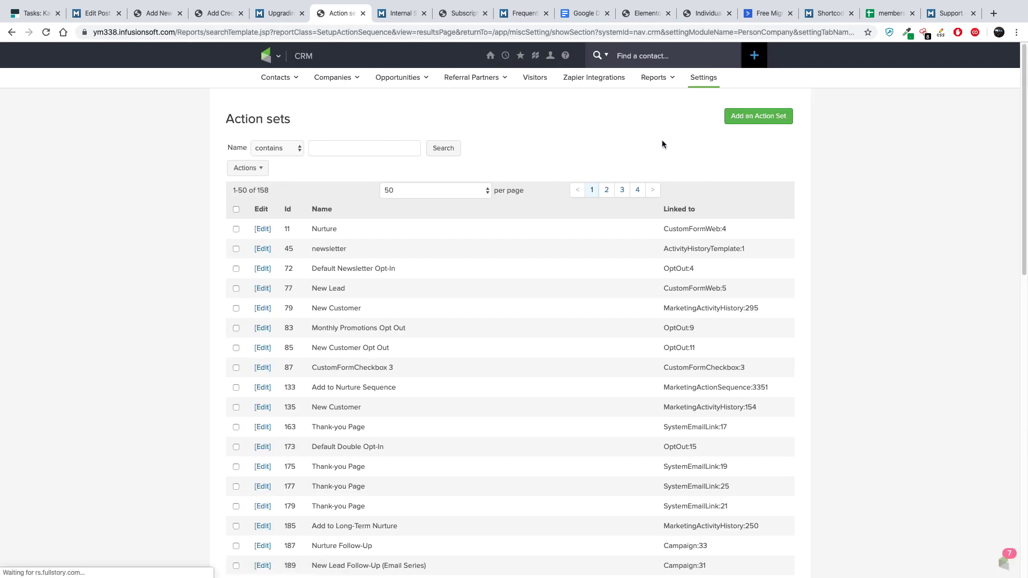
left_click(746, 117)
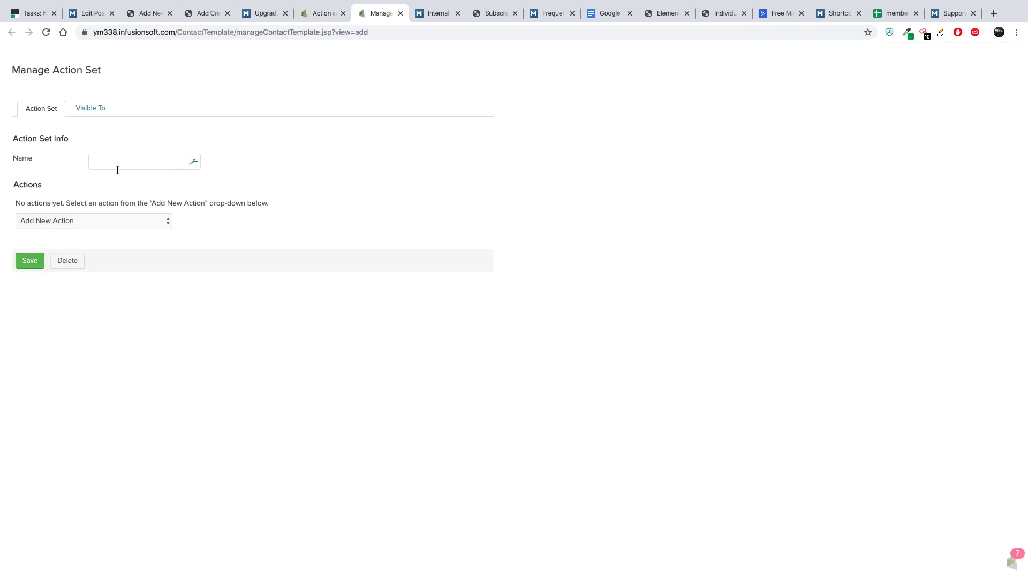
Name the action set "Gold Membership Re-Add CreditCard with Bonus"
left_click(117, 165)
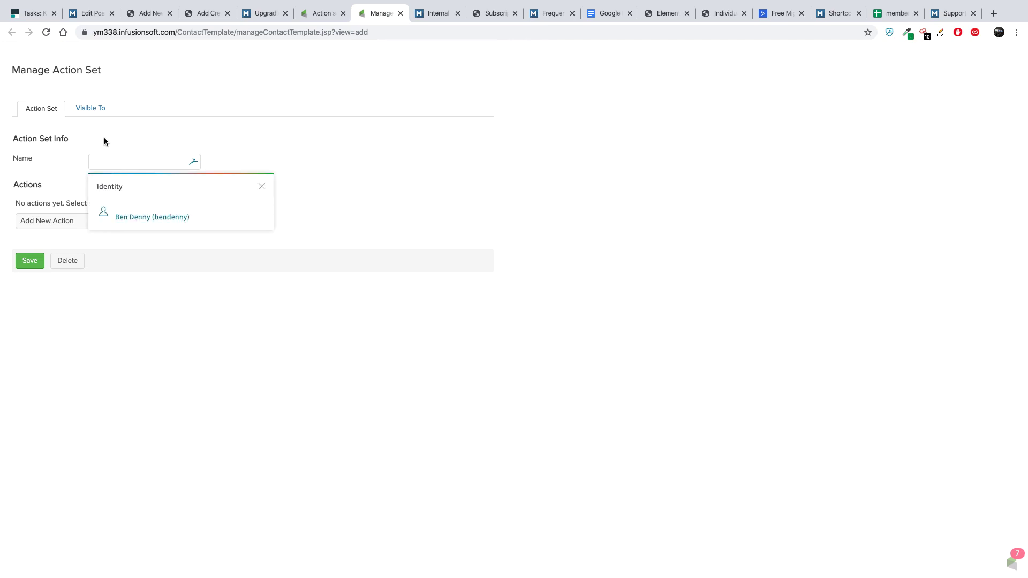
type("Gol")
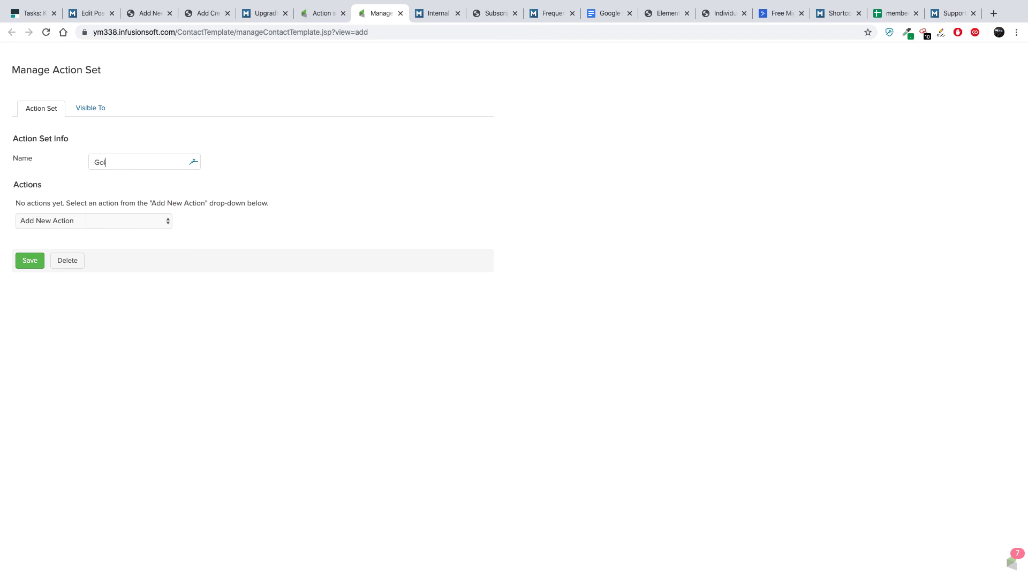
type("d Membership")
type(" Re-Add Cred")
type("itCard with Bon")
type("us")
type("Gold Membership")
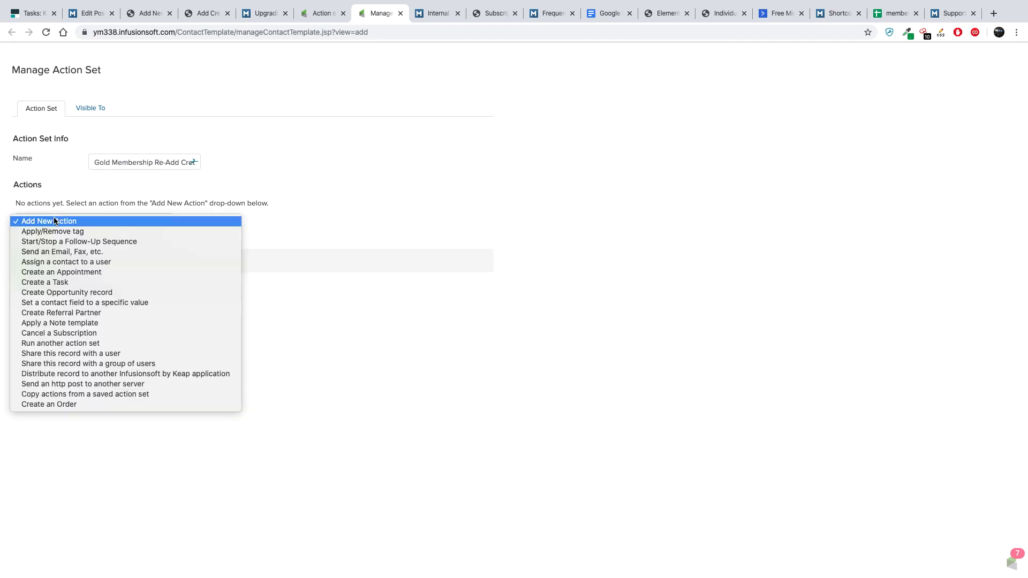
Add a Create an Order action to the set with 30 free trial days and save it
left_click(62, 221)
left_click(61, 405)
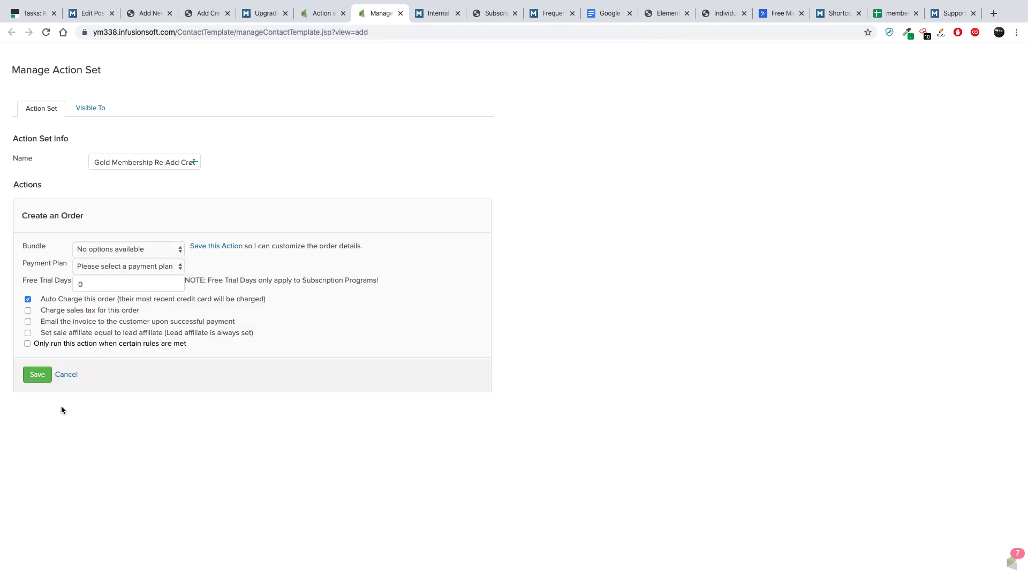
left_click(87, 284)
double_click(80, 284)
type("30")
left_click(38, 374)
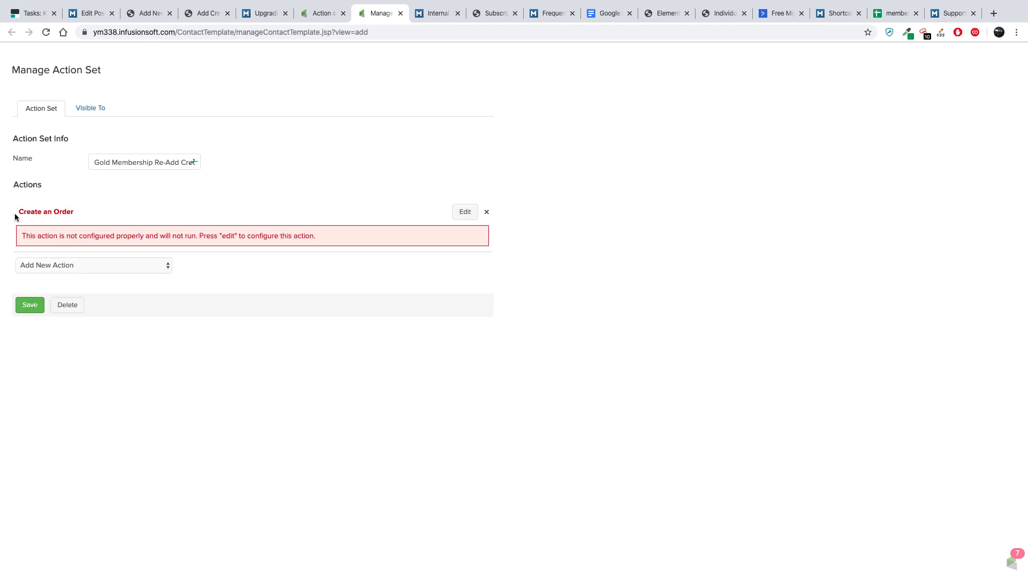
Reopen the Create an Order action for editing and add the "Gold - Every month" subscription plan
left_click_drag(16, 213, 121, 214)
left_click(121, 214)
left_click(463, 213)
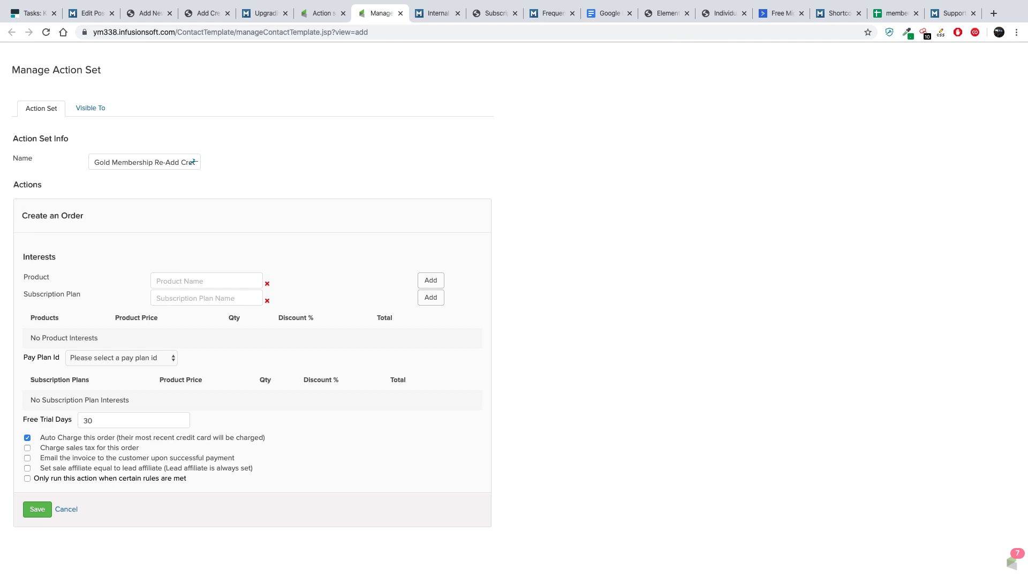
type("gold")
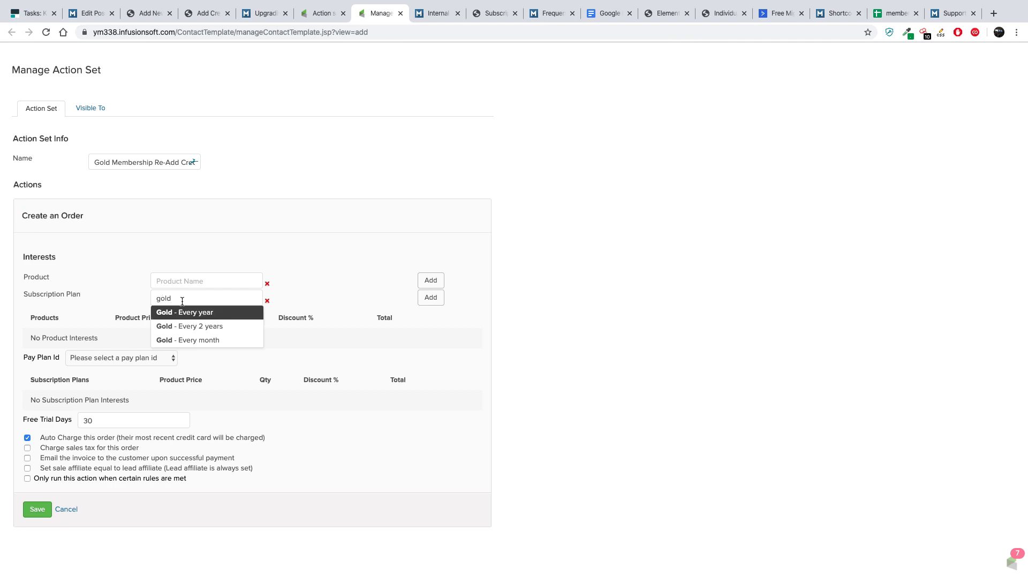
left_click(171, 345)
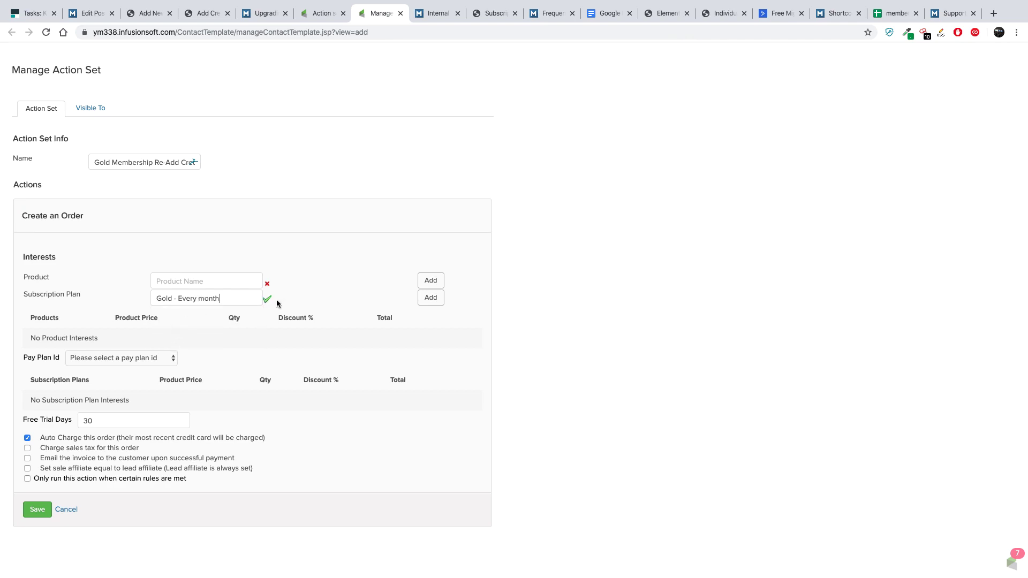
left_click(431, 301)
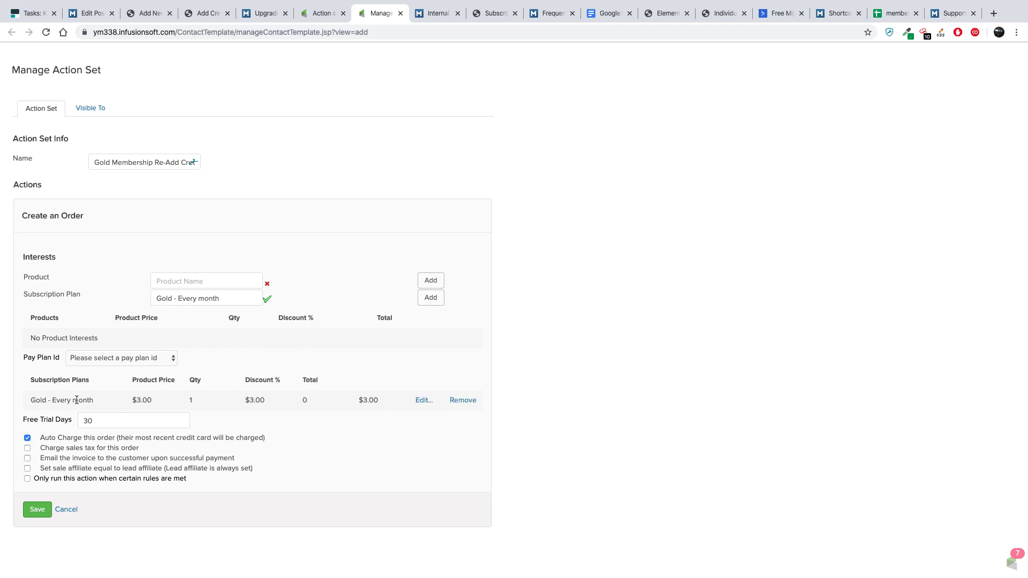
Review the order's subscription plan and free trial days, then save the order action and the whole action set
left_click_drag(34, 401, 171, 403)
left_click(220, 394)
left_click_drag(43, 421, 71, 422)
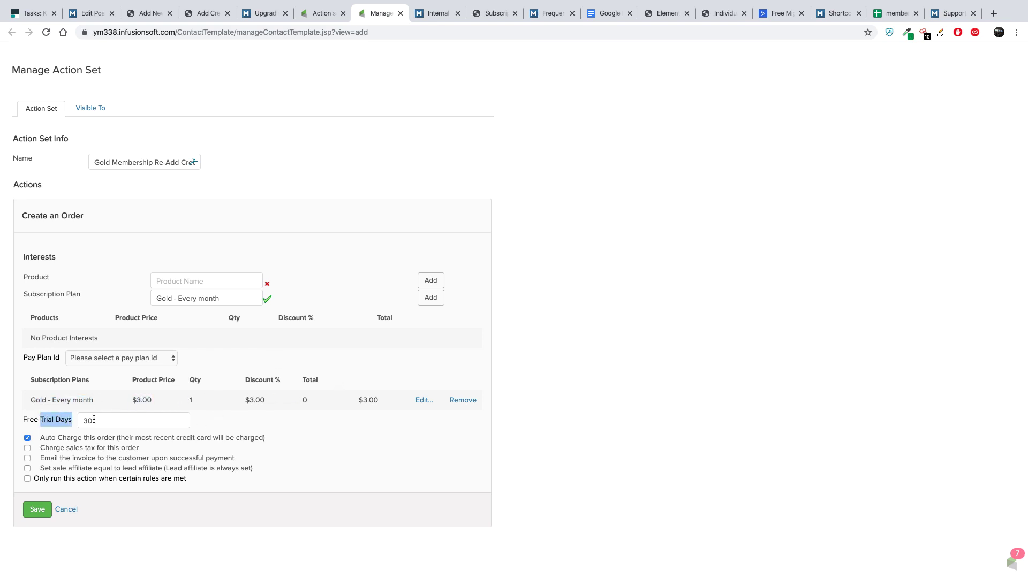
left_click(53, 421)
left_click(35, 511)
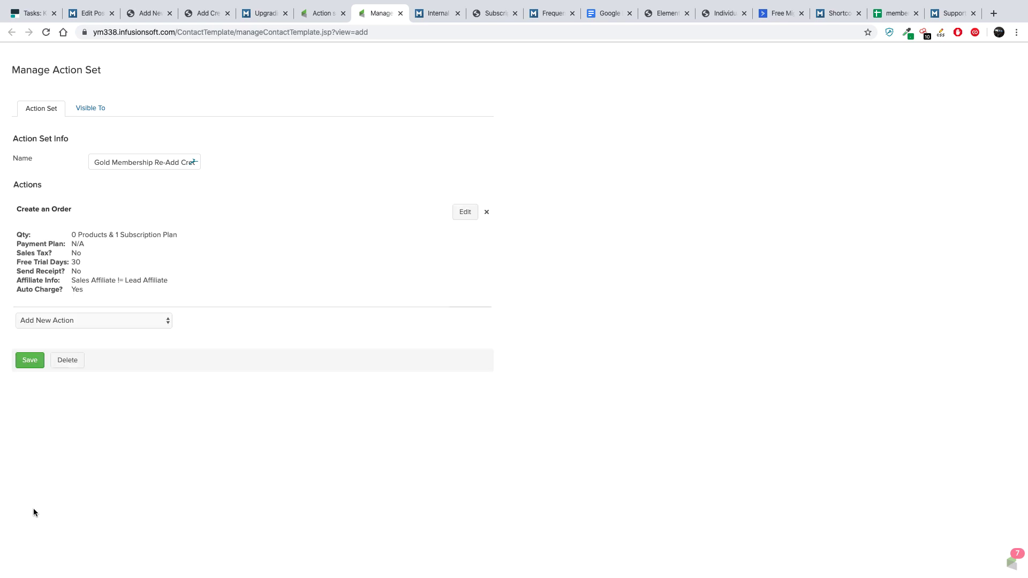
left_click(29, 361)
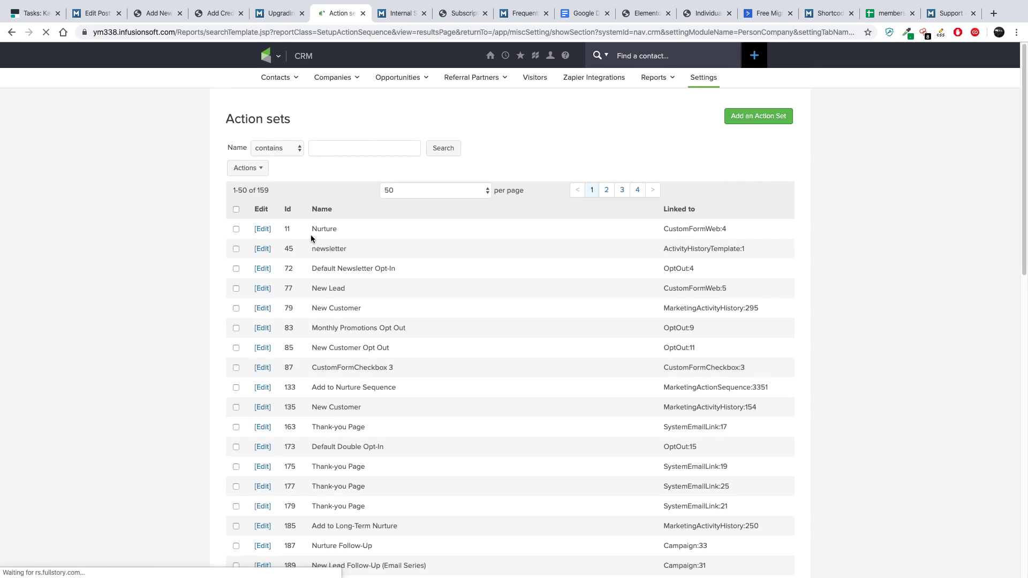
Sort the action sets by newest Id and look up the ID of "Gold Membership Re-Add CreditCard with Bonus"
left_click(286, 209)
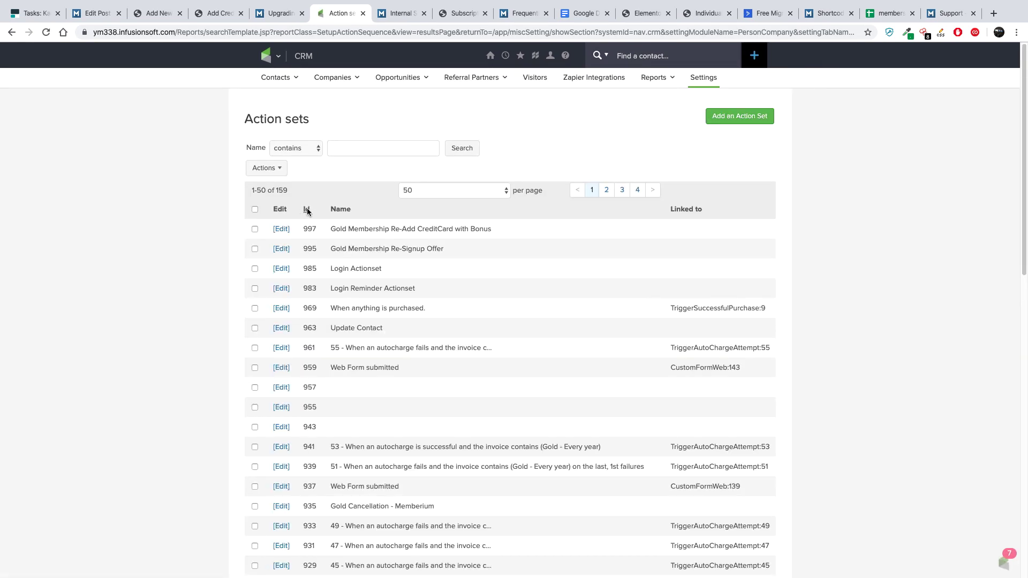
double_click(310, 230)
left_click_drag(311, 230, 493, 229)
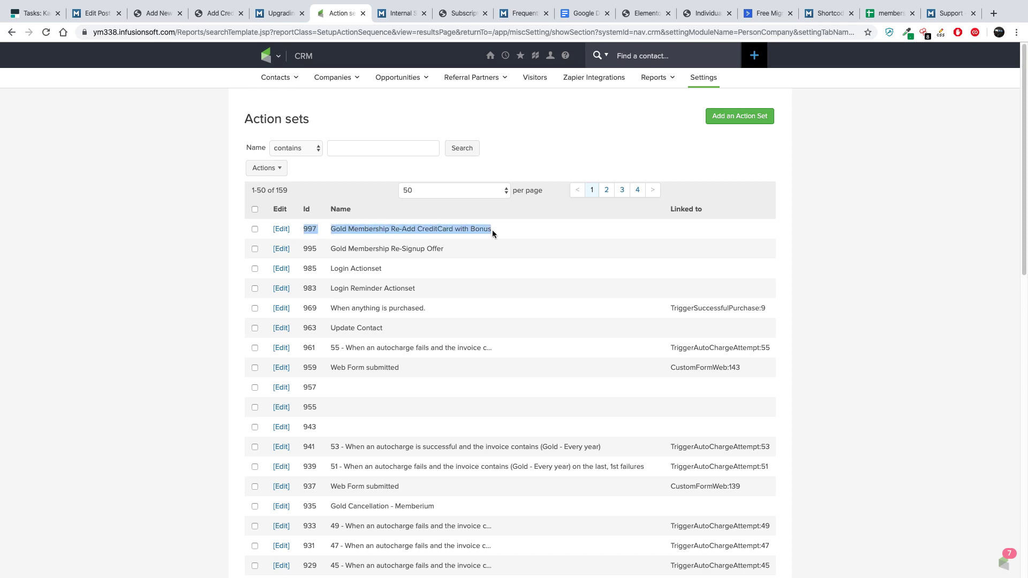
left_click(501, 230)
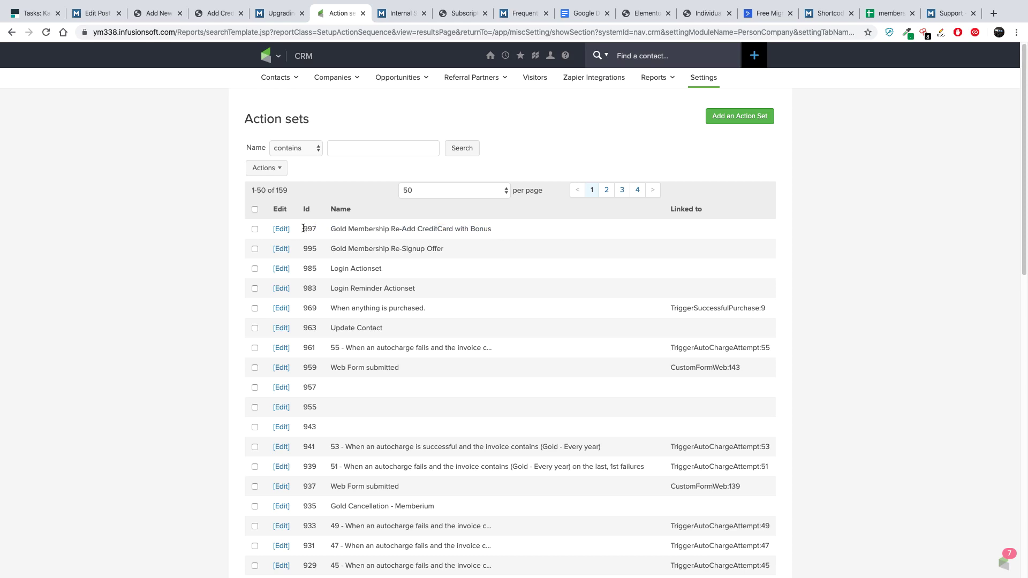
double_click(309, 229)
left_click(319, 231)
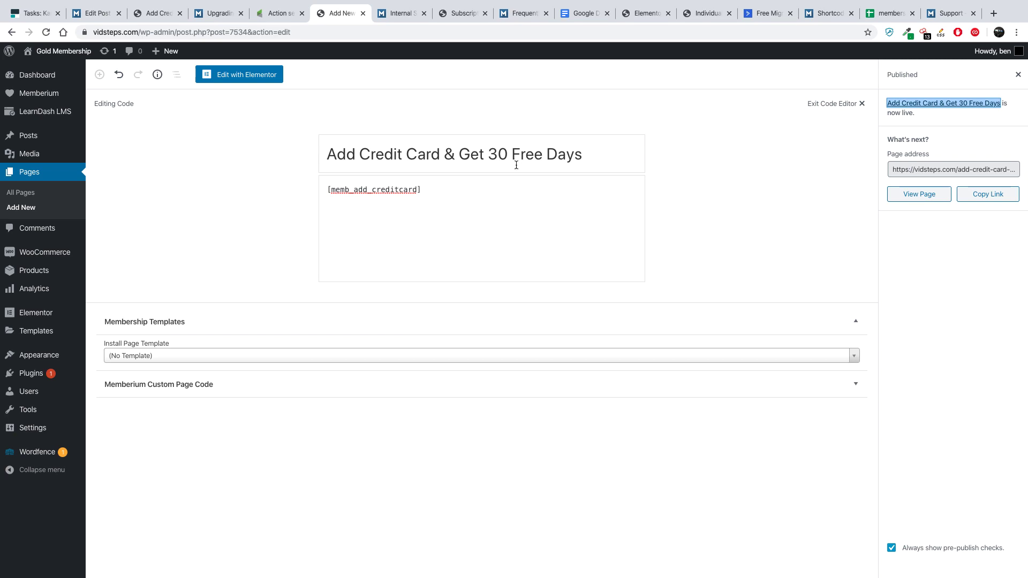
In the WordPress page editor, add action_ids=997 to the memb_add_creditcard shortcode and update the page
left_click(410, 191)
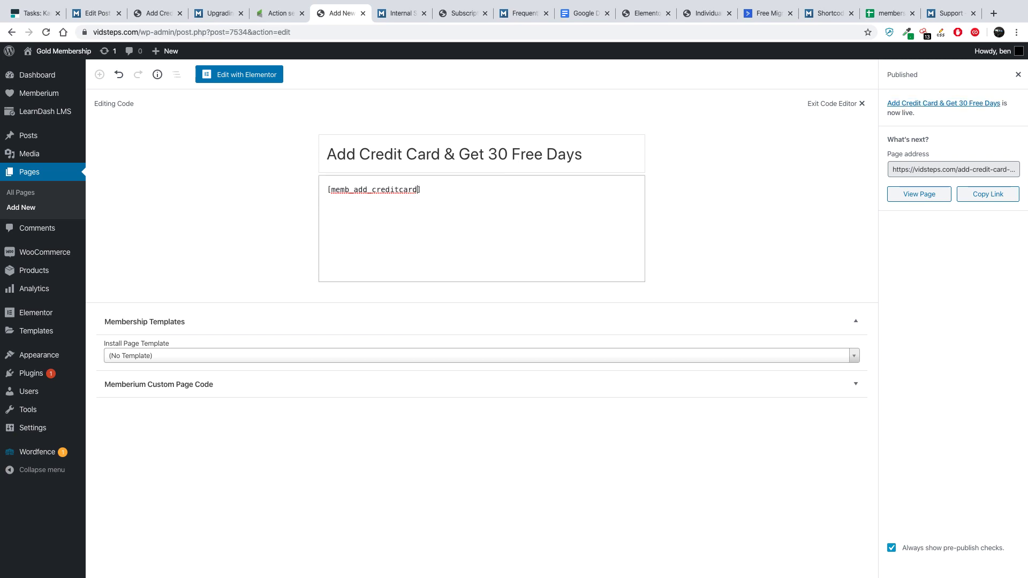
type("action_")
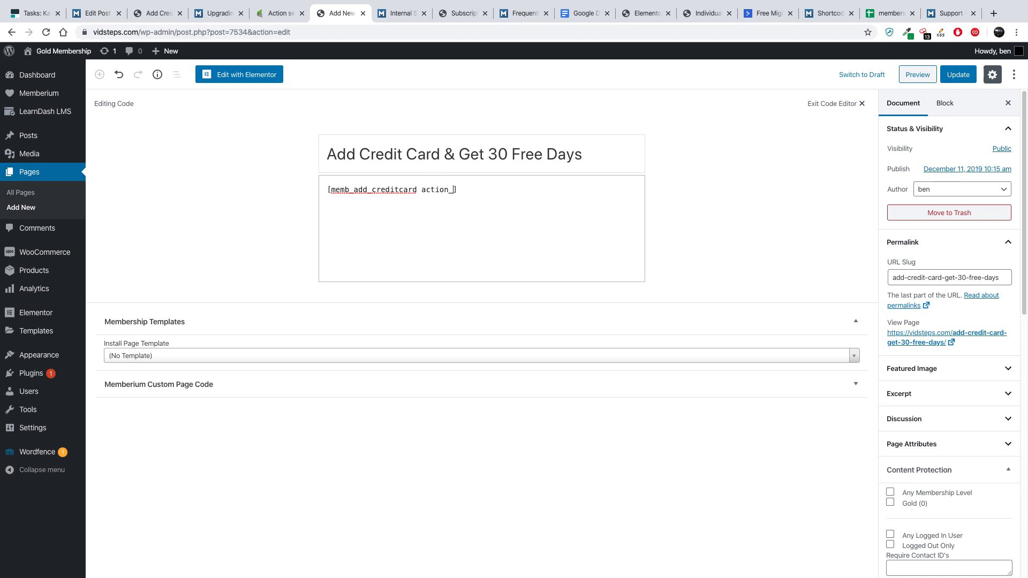
type("ids=")
left_click(270, 13)
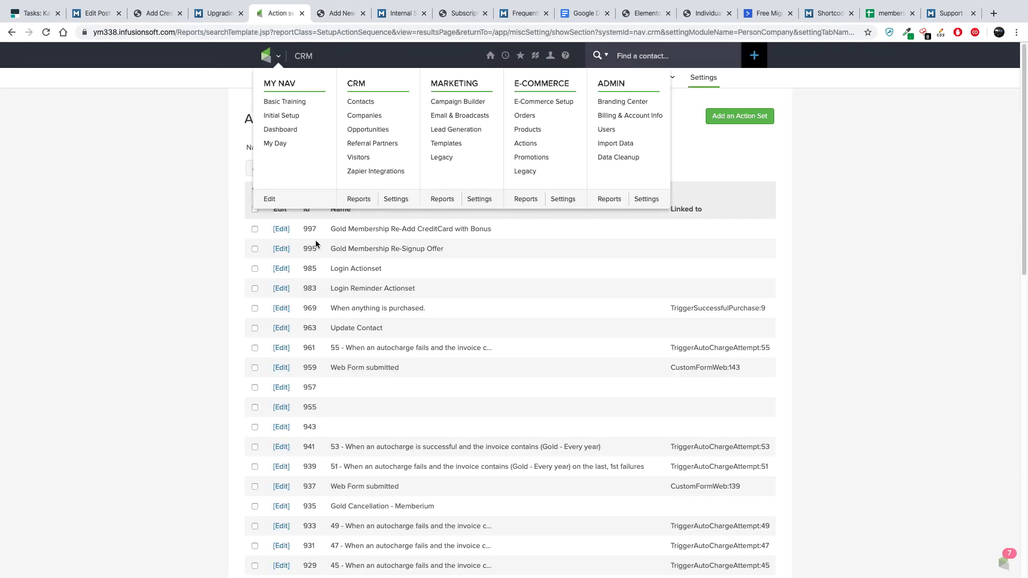
left_click_drag(303, 229, 316, 229)
left_click(330, 16)
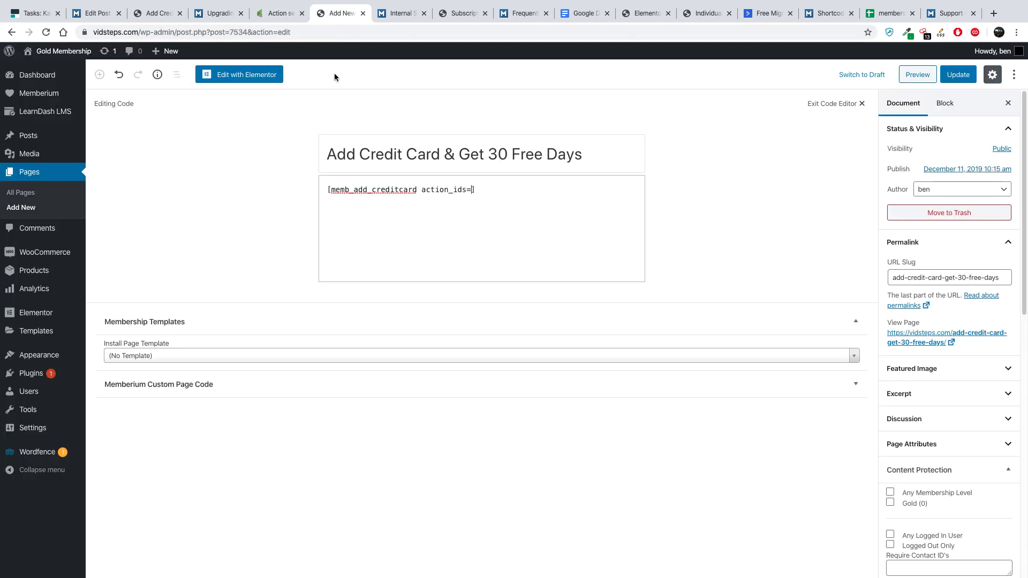
type("997")
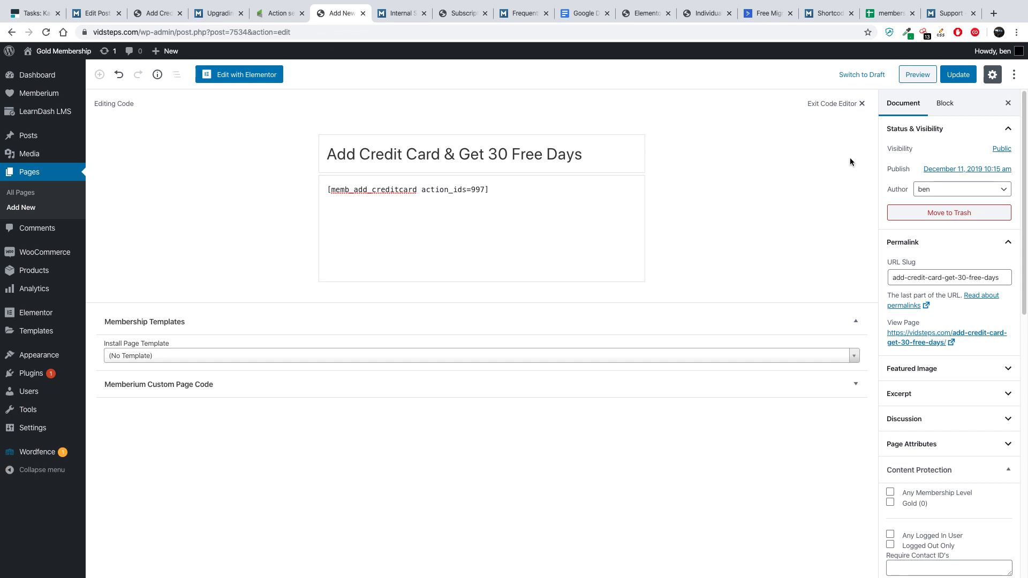
left_click(952, 75)
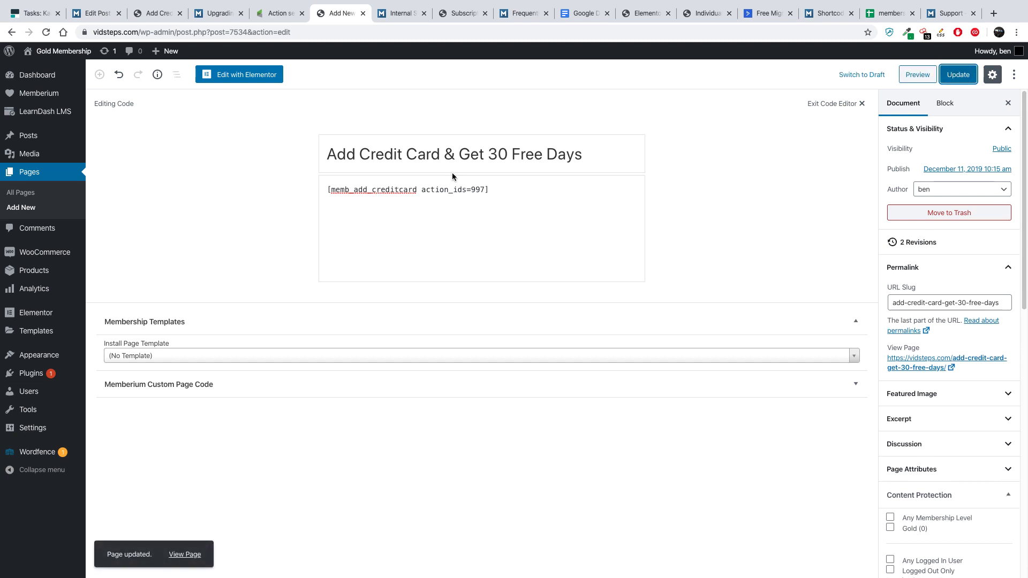
Recheck the Infusionsoft action sets list, then begin a line reading "Note: T" above the shortcode on the WordPress credit card page
left_click(279, 13)
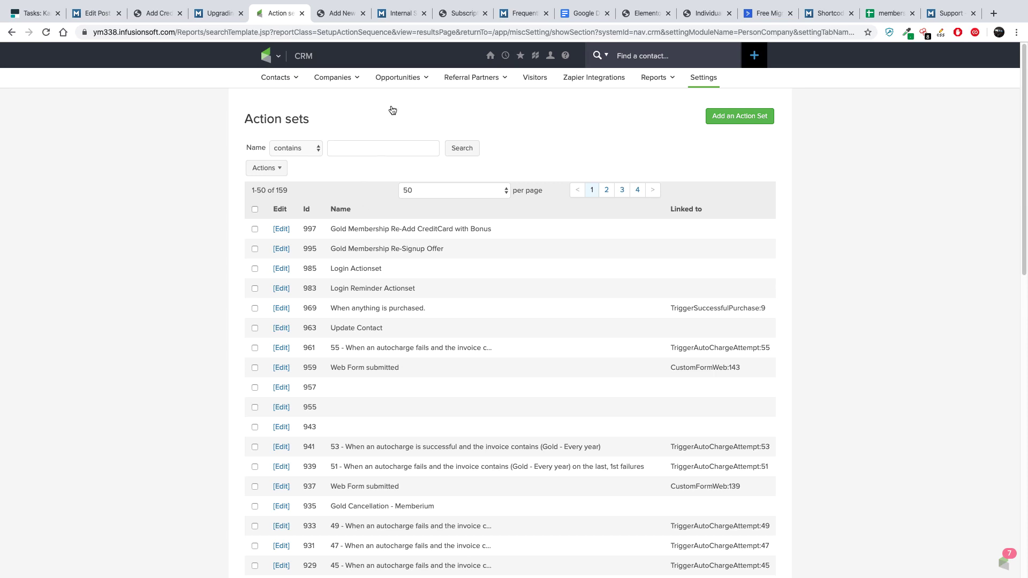
left_click(337, 15)
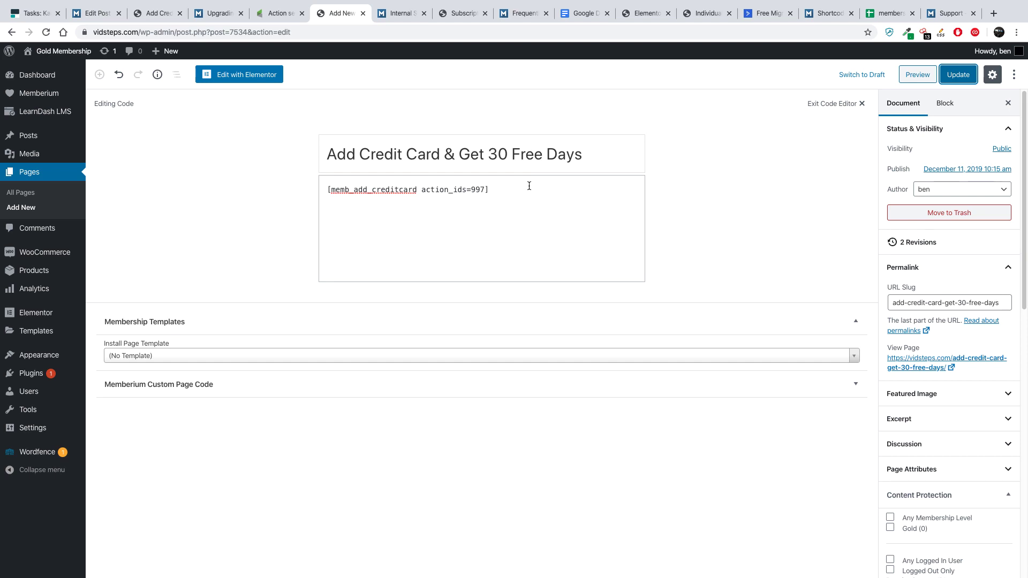
left_click(325, 189)
key("Return")
key("Up")
type("Note: T")
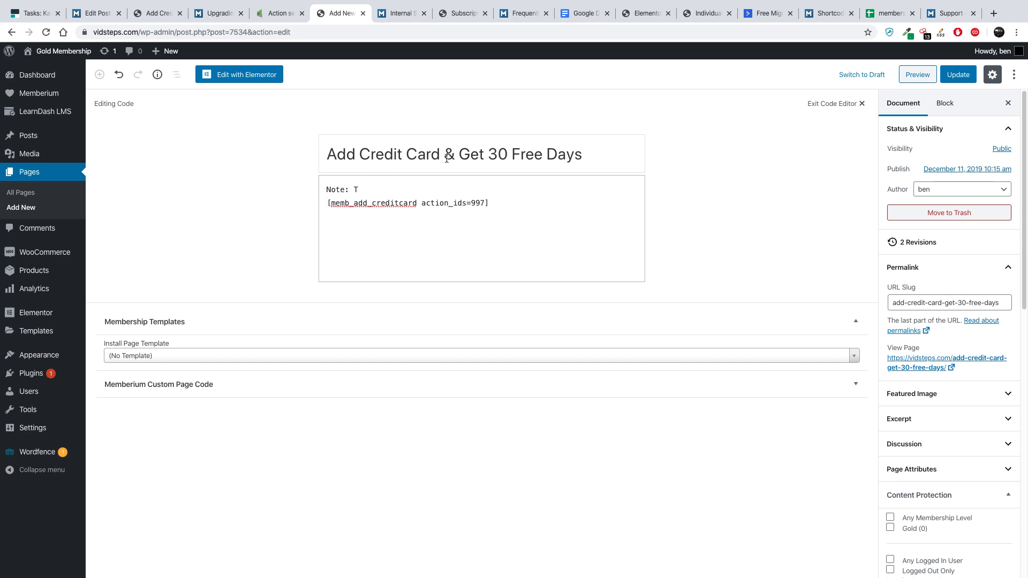